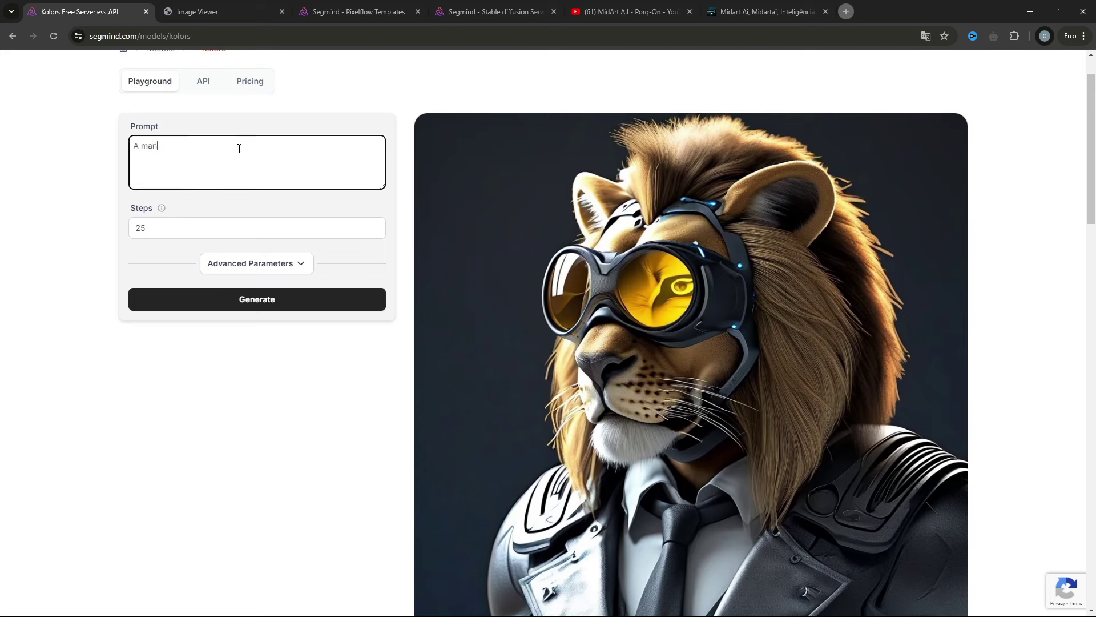
Step: Complete the prompt as "A man i cyberpunk style, in city futuristic" and generate the image with 25 steps
type("i cyberpunk style, in city fyr")
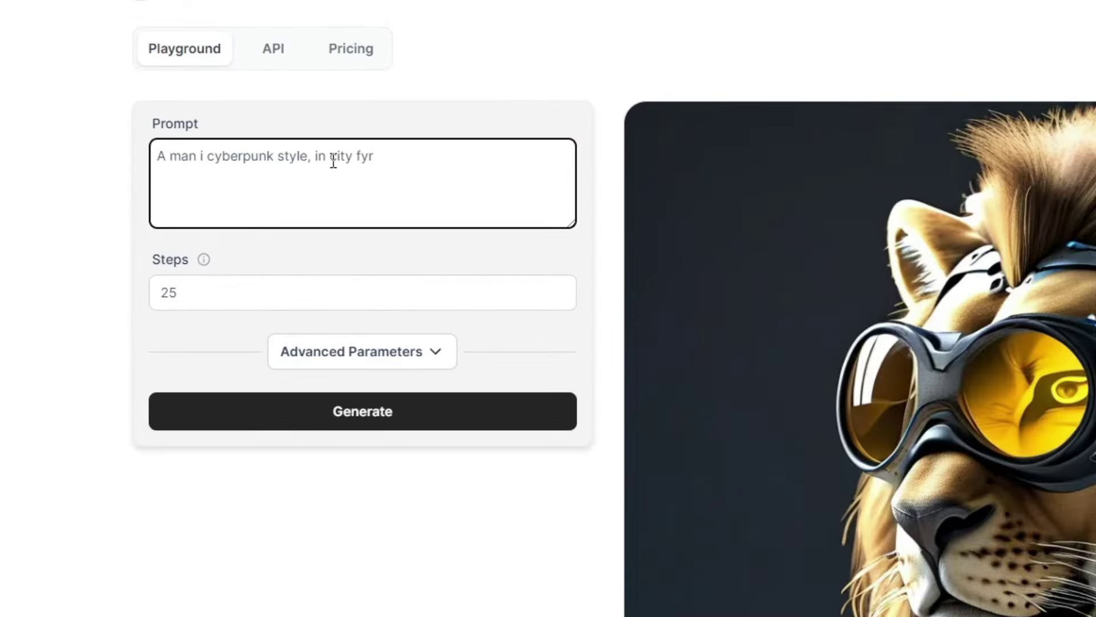
key("BackSpace")
key("BackSpace")
type("uturis")
type("t")
type("tic")
left_click(404, 420)
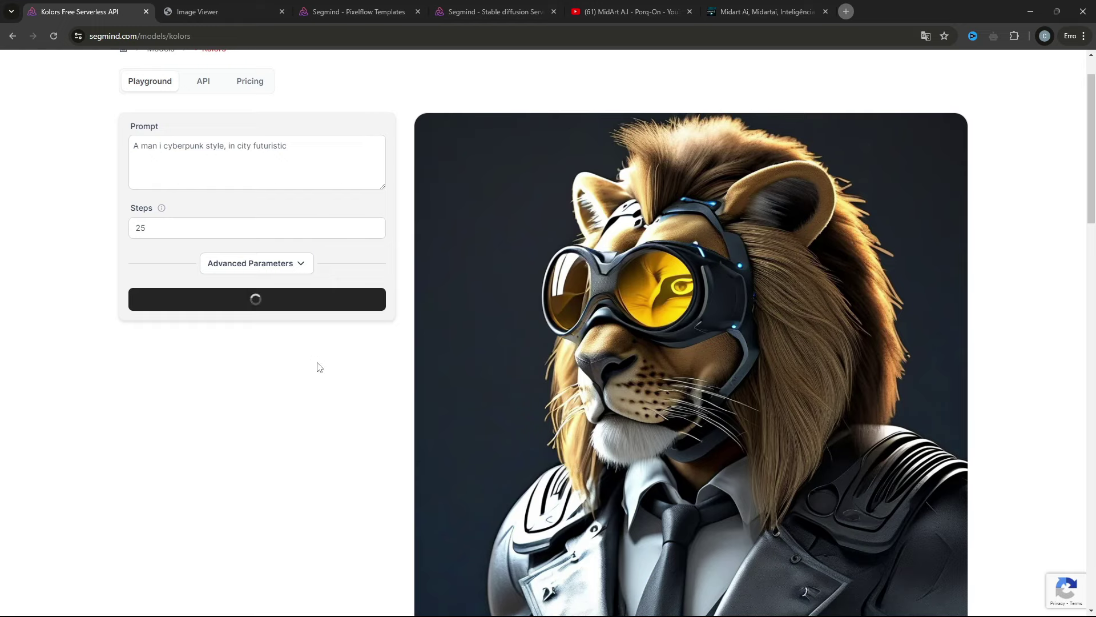
Step: Inspect the generated cyberpunk man image and open it full size in a separate browser tab
scroll(318, 358, "up", 1)
scroll(343, 317, "down", 2)
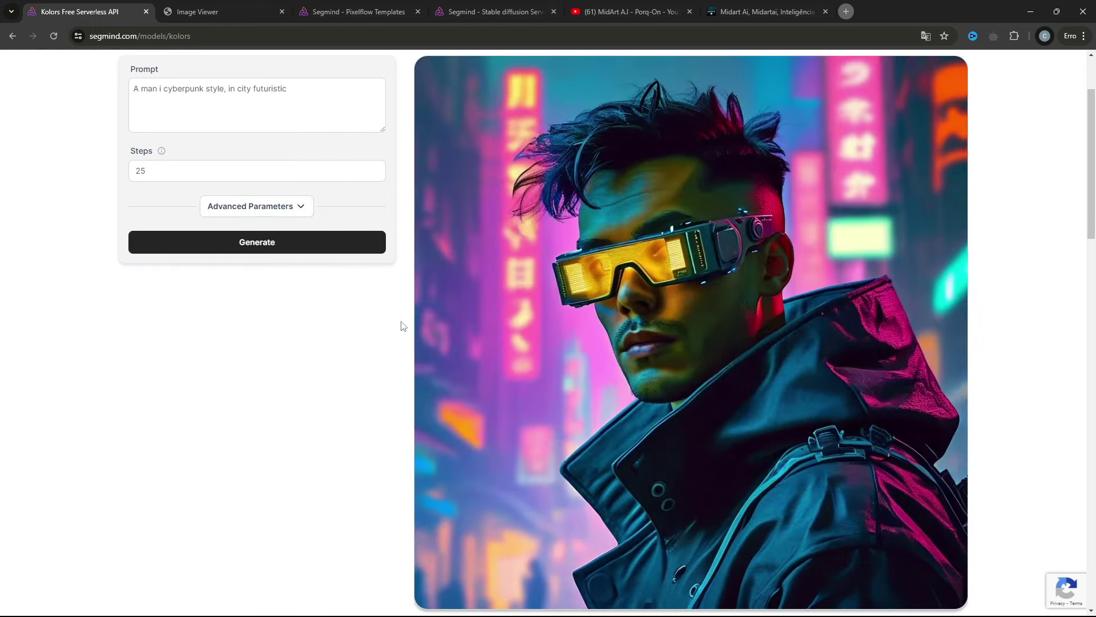
scroll(693, 318, "down", 1)
scroll(889, 370, "up", 1)
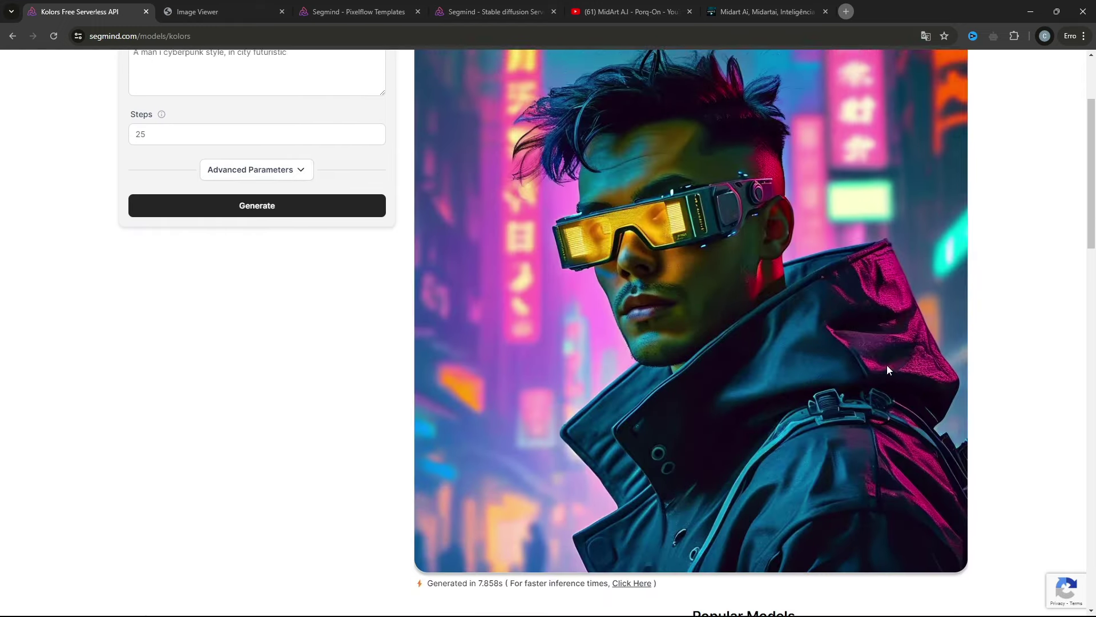
scroll(889, 370, "up", 1)
left_click(889, 370)
left_click(257, 12)
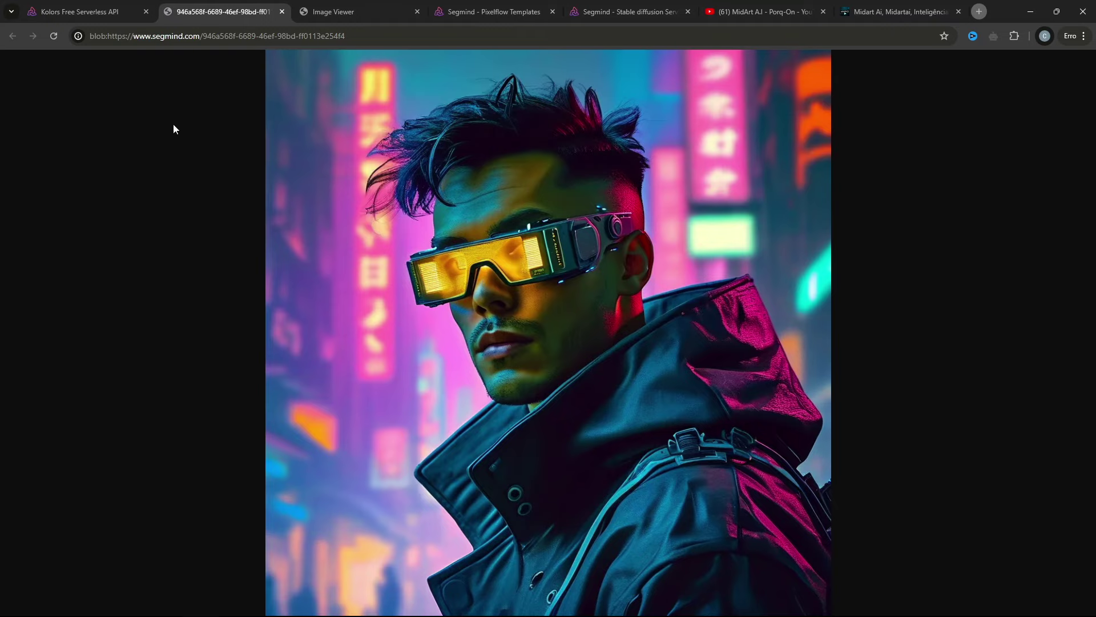
left_click(666, 257)
left_click(639, 278)
left_click(112, 6)
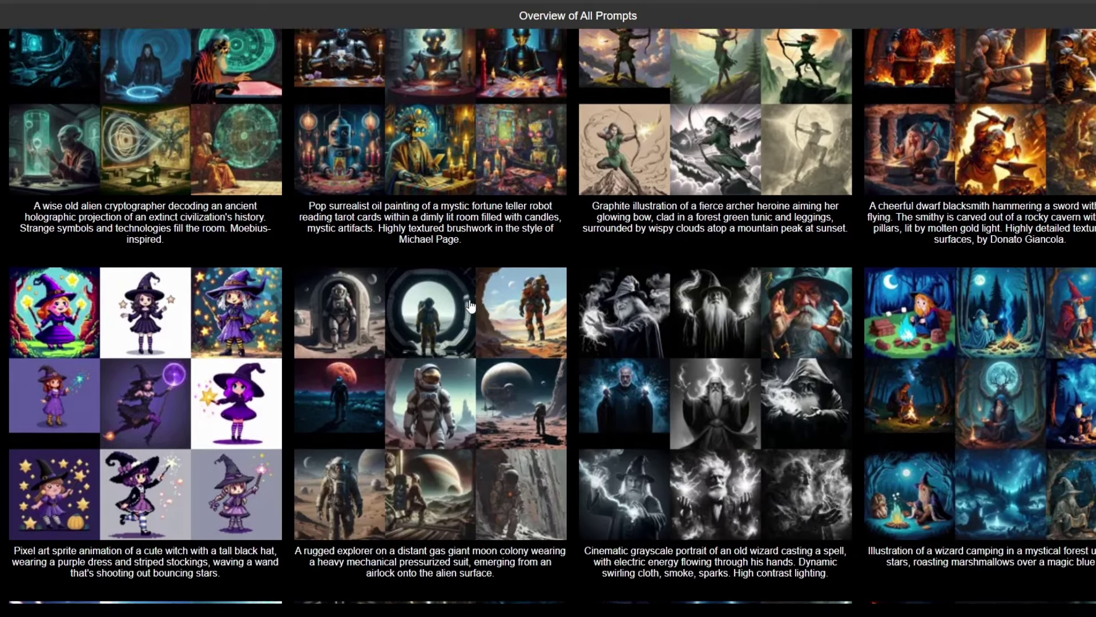
Step: Browse the overview of all prompts and open the futuristic pilot helmet prompt's image comparison
scroll(470, 306, "down", 10)
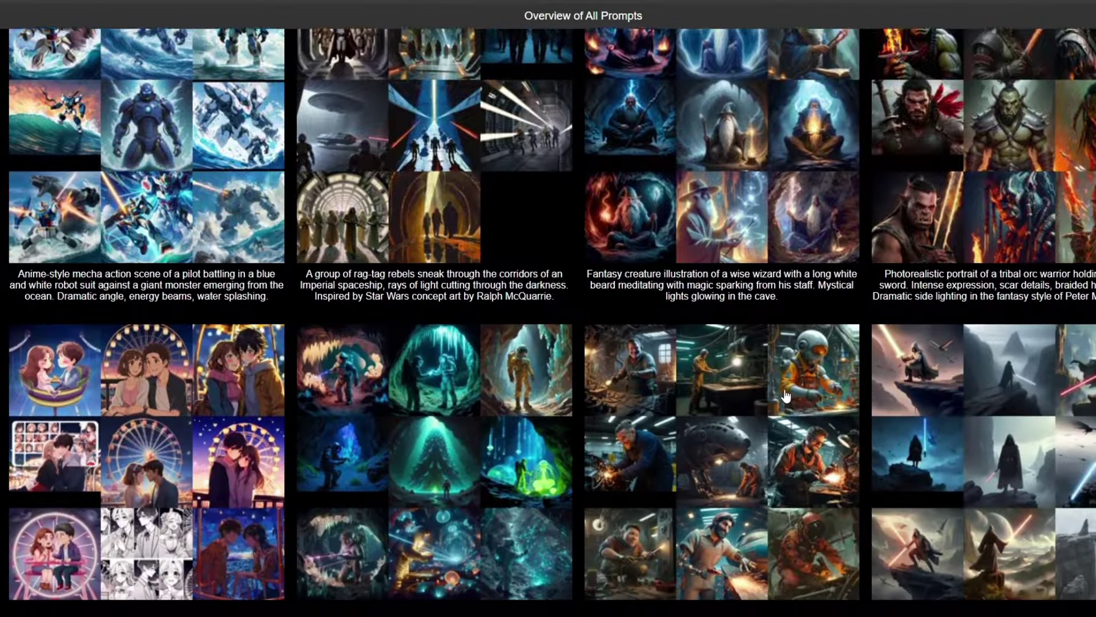
scroll(787, 396, "down", 8)
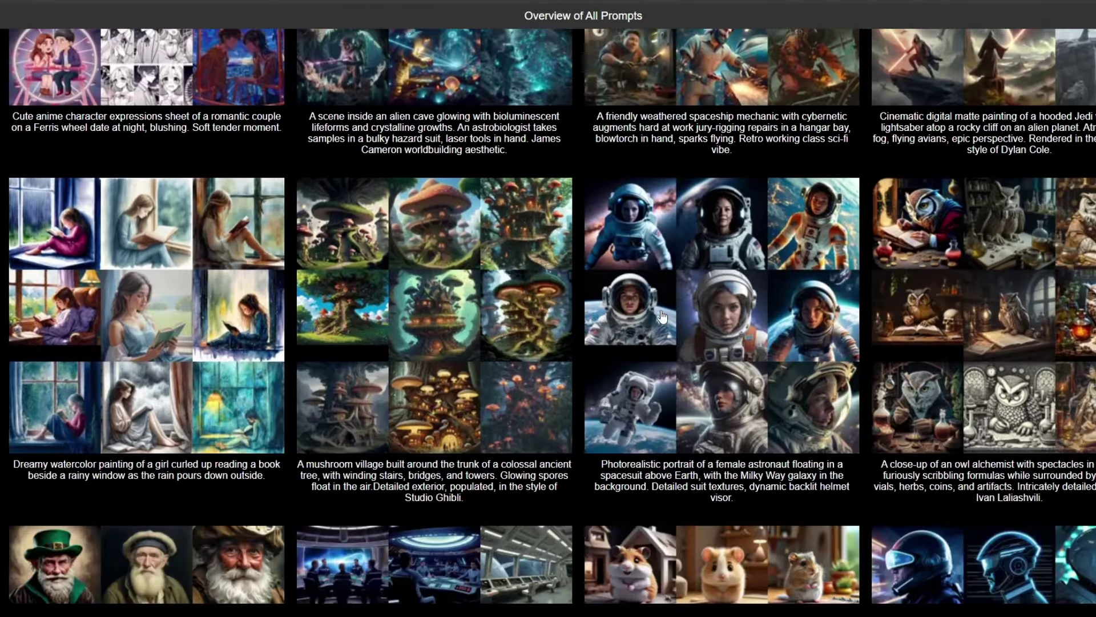
scroll(662, 318, "down", 6)
scroll(755, 194, "up", 3)
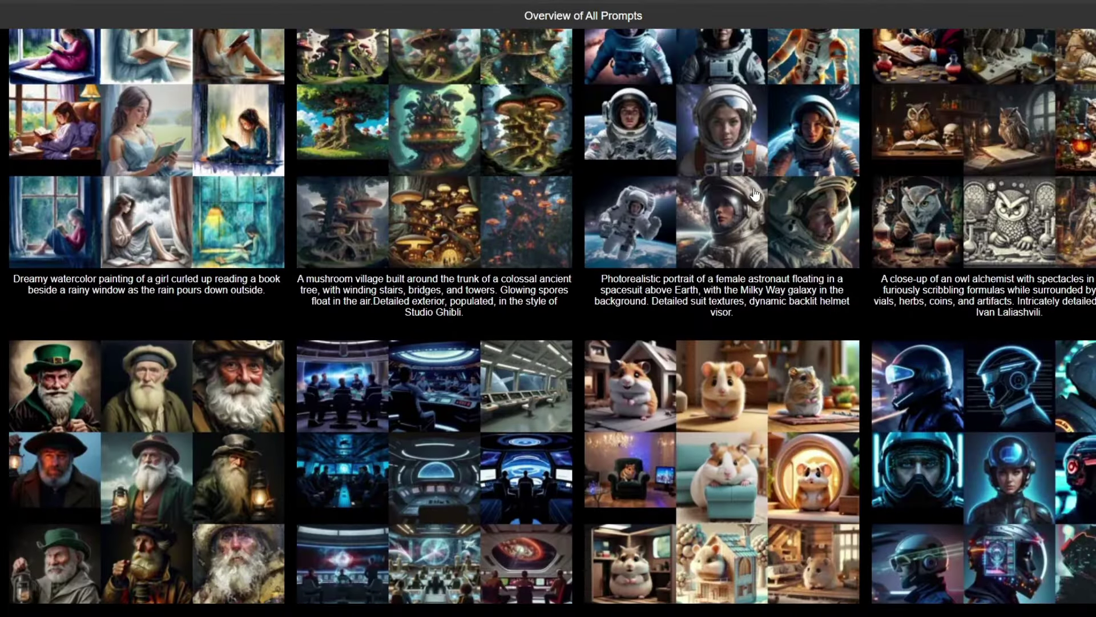
scroll(1036, 482, "down", 3)
left_click(1003, 341)
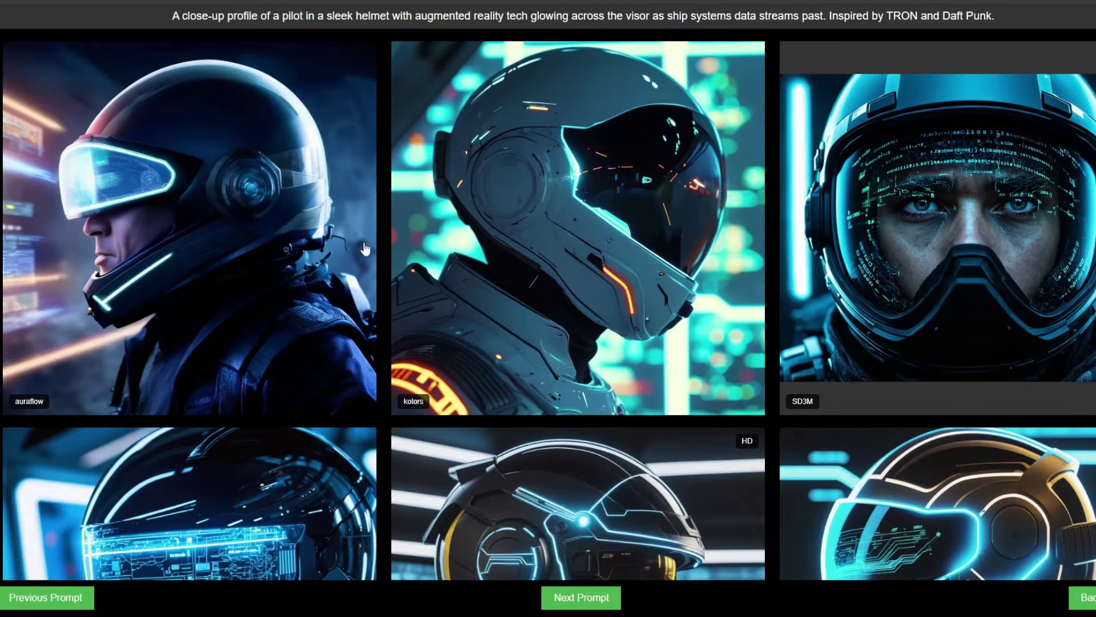
Step: Compare the pilot helmet images produced by the different models, from auraflow and kolors to dalle3 and midjourney
scroll(423, 414, "down", 9)
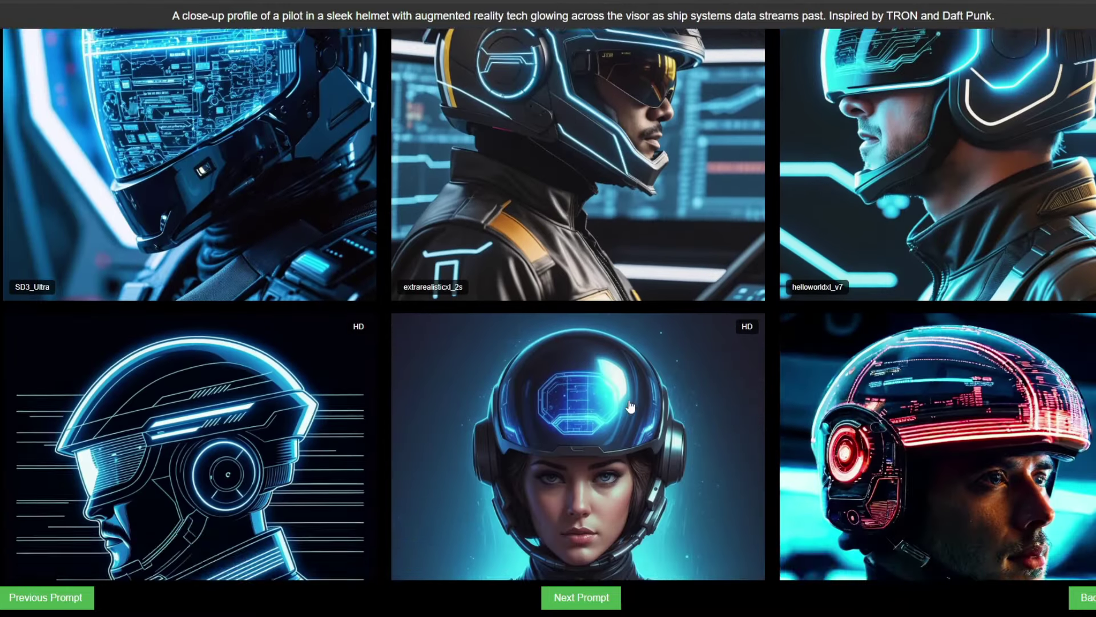
scroll(630, 407, "down", 8)
scroll(668, 379, "down", 2)
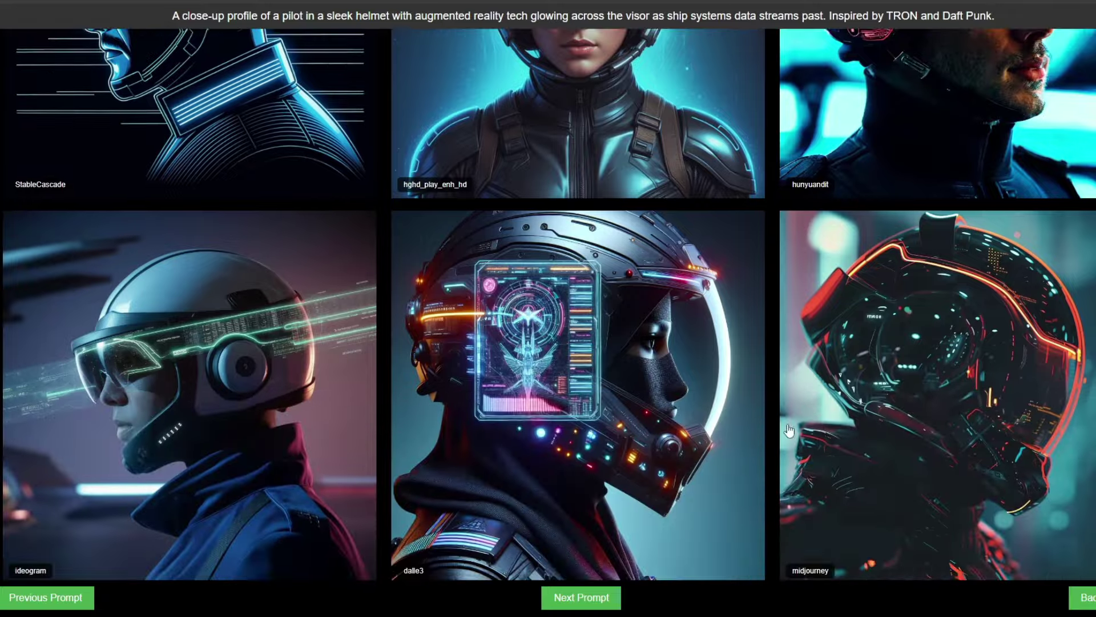
scroll(788, 430, "down", 3)
scroll(761, 506, "up", 20)
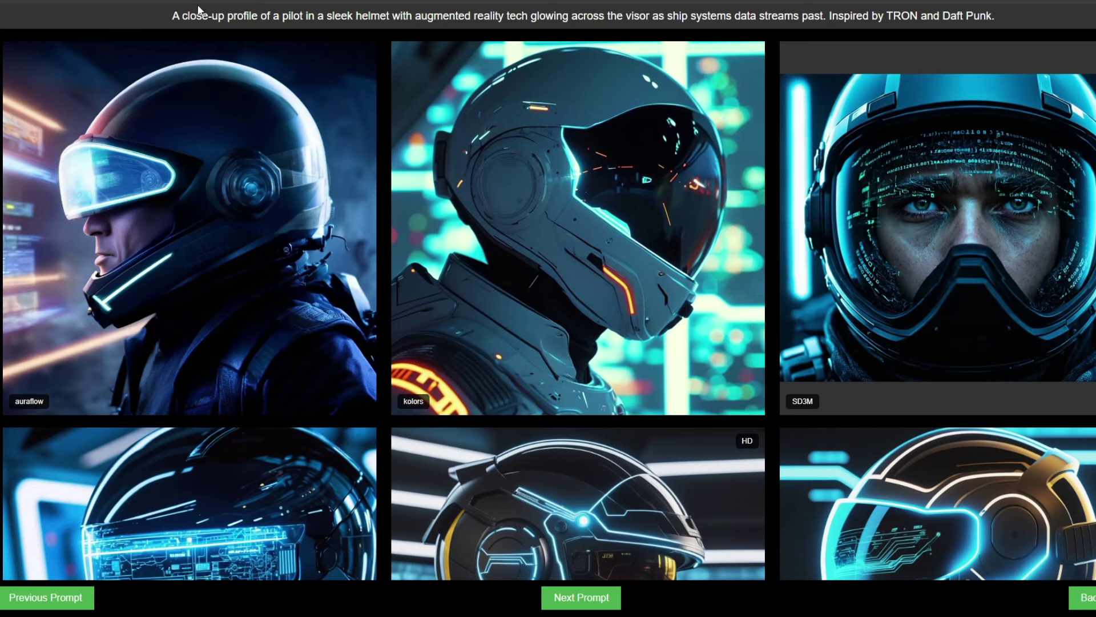
Step: Copy the full pilot helmet prompt text, from "A close-up profile of a pilot" through "Daft Punk"
left_click_drag(171, 17, 862, 13)
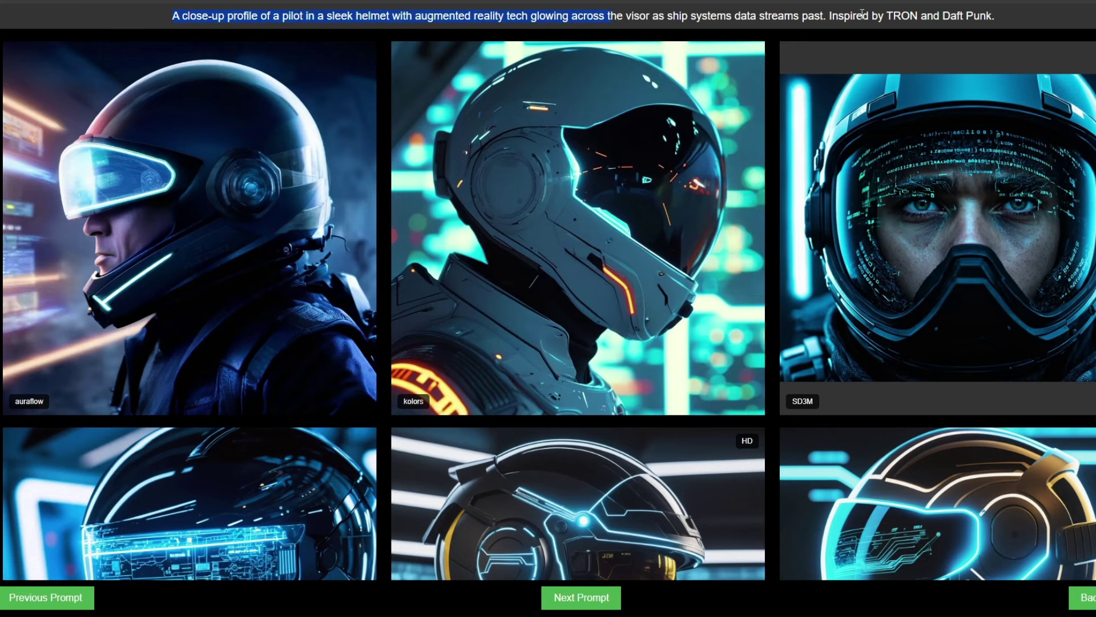
right_click(962, 12)
left_click(872, 32)
Step: Switch to the Segmind models gallery and open the Kolors text-to-image model
left_click(366, 2)
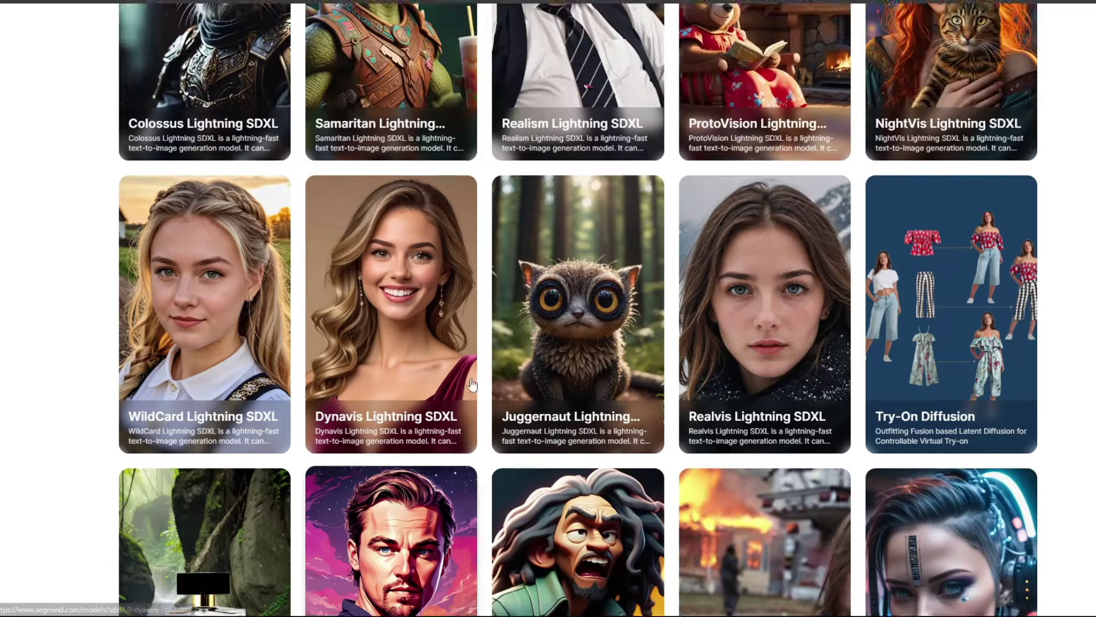
scroll(472, 384, "up", 15)
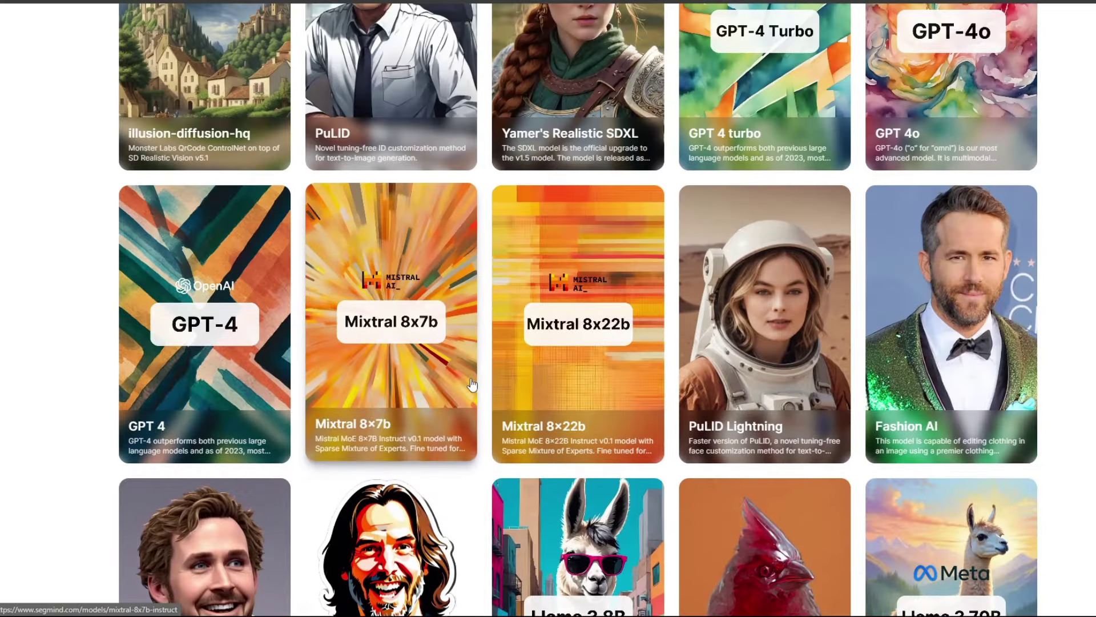
scroll(472, 385, "up", 14)
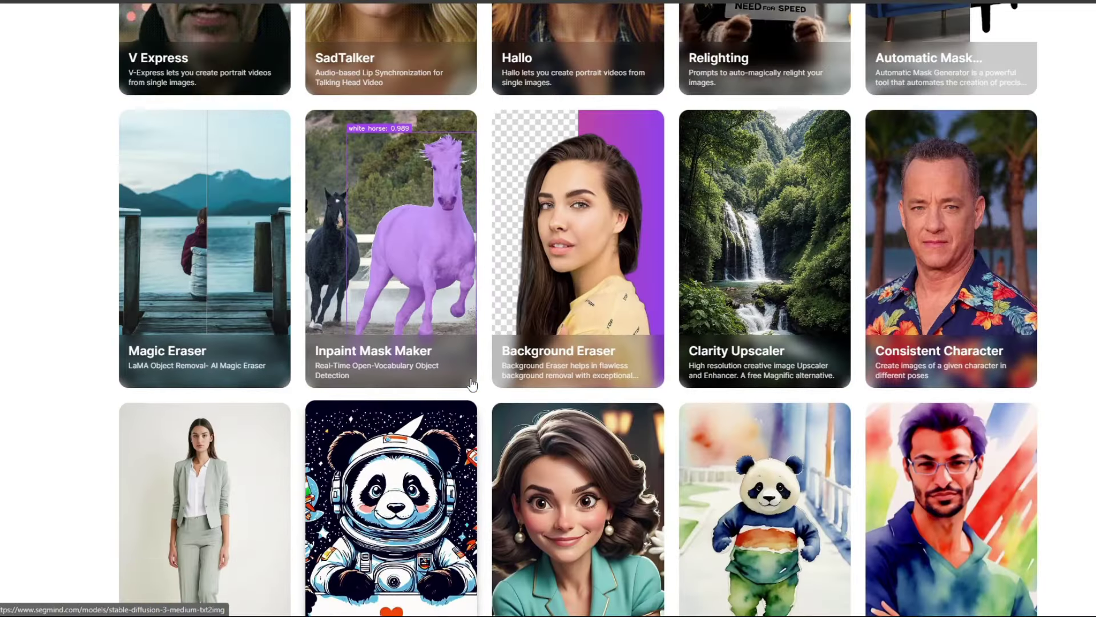
scroll(472, 384, "up", 15)
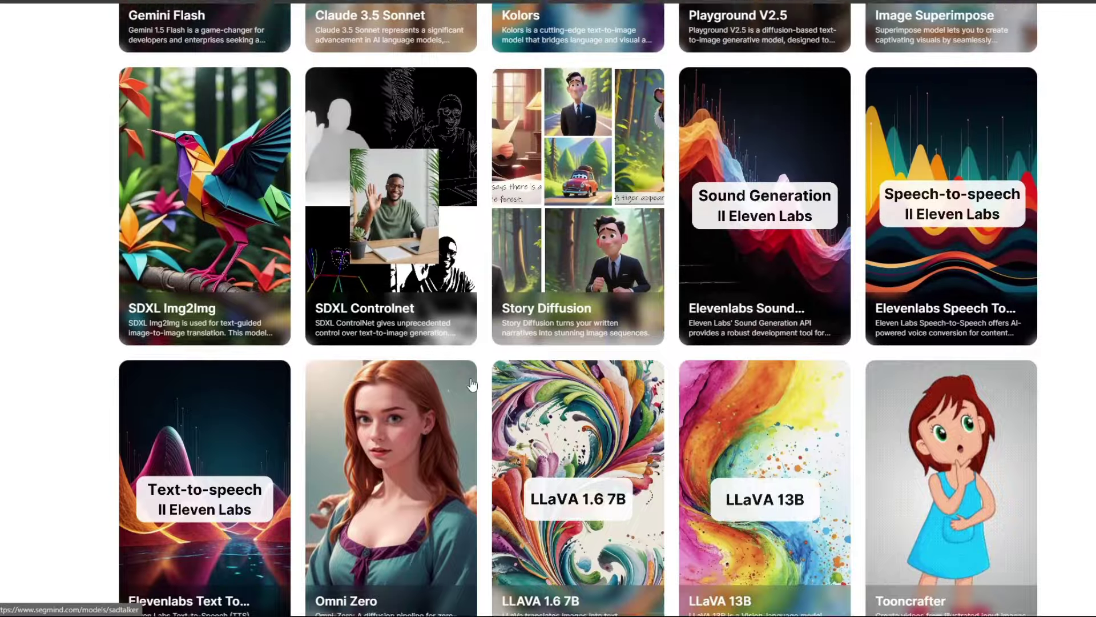
scroll(472, 384, "up", 8)
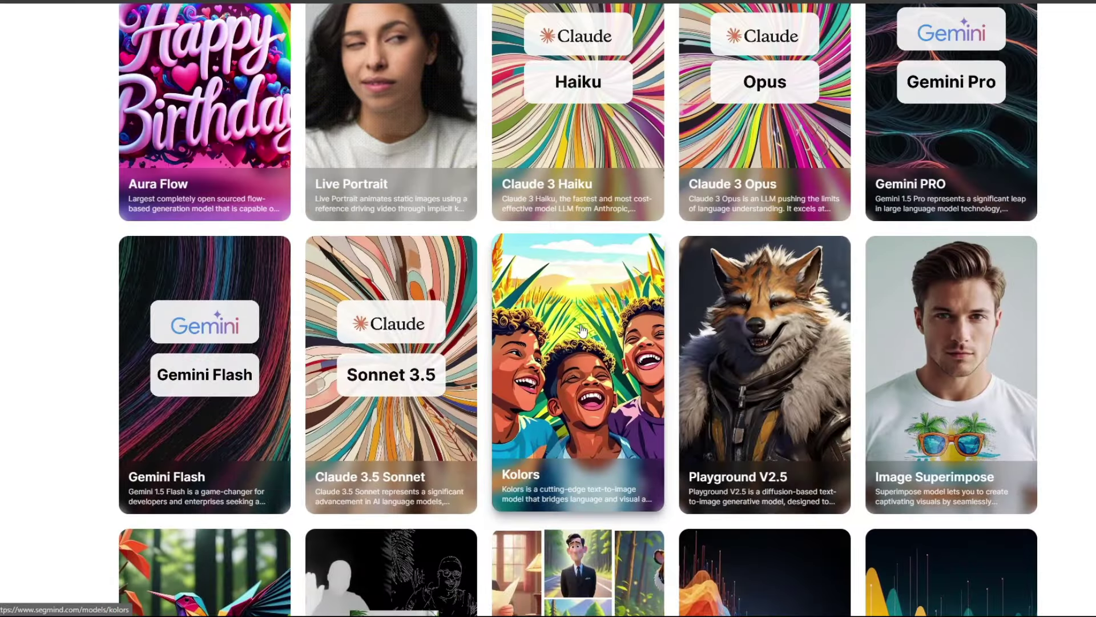
left_click(582, 330)
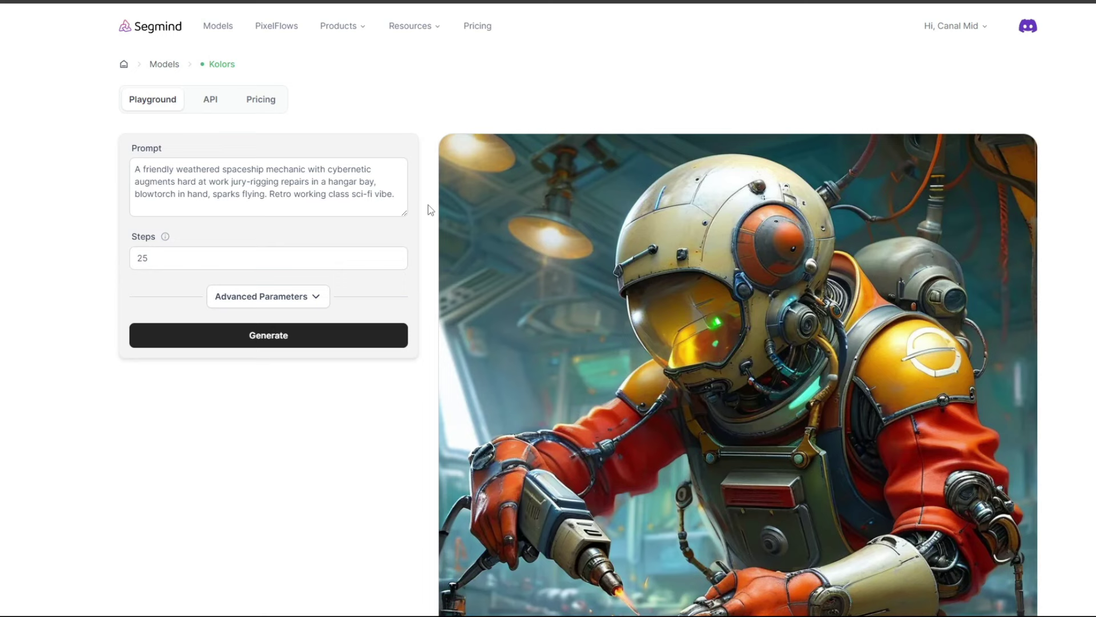
Step: Replace the existing Kolors prompt with the copied pilot helmet prompt and generate the image
triple_click(397, 197)
key("ctrl+v")
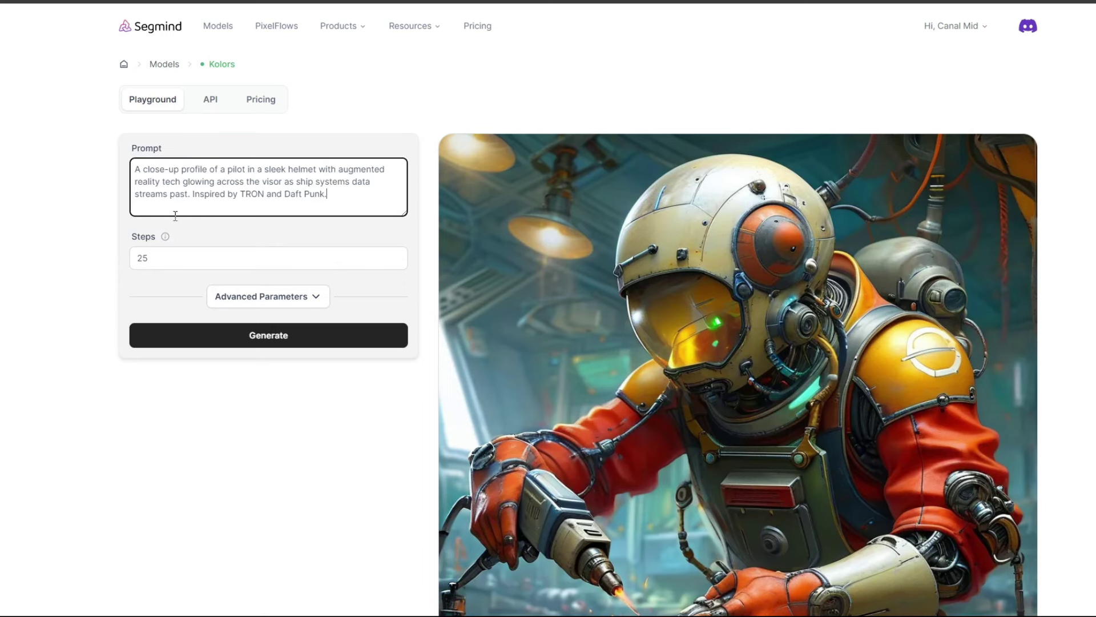
left_click(229, 333)
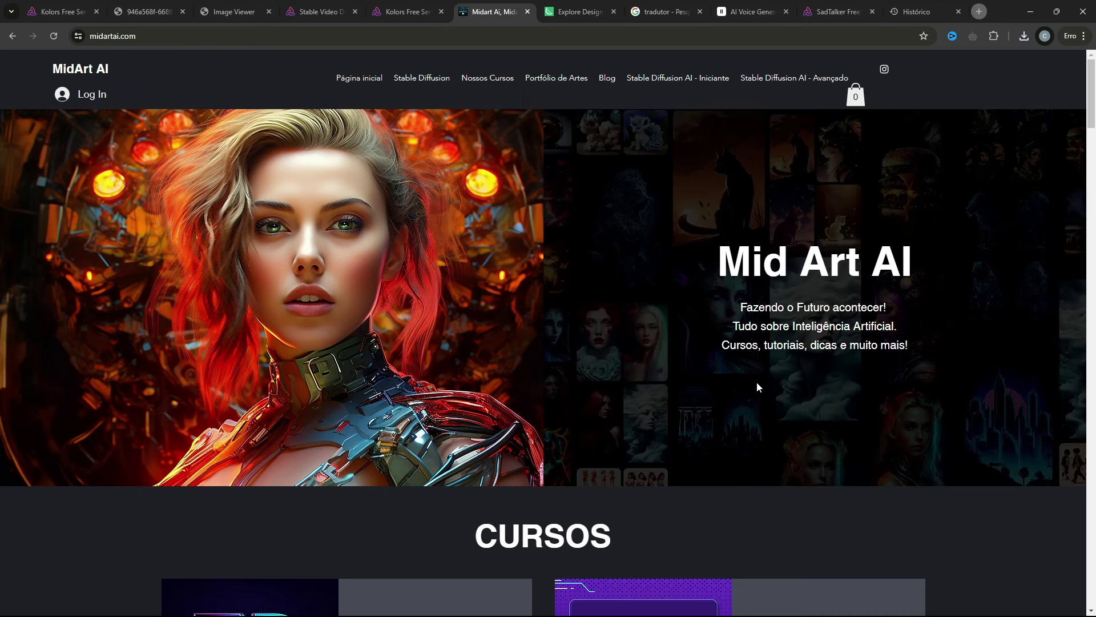
Step: Look over the courses on the MidArt AI home page, dismissing the promotional pop-up
scroll(756, 381, "down", 3)
scroll(749, 381, "up", 3)
scroll(540, 373, "down", 5)
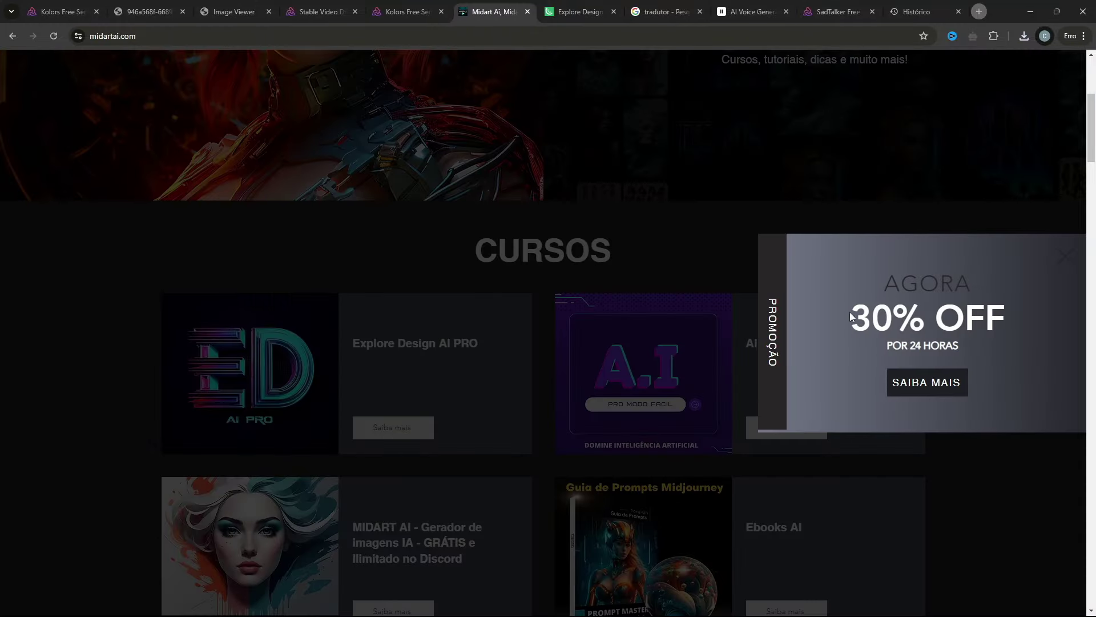
left_click_drag(851, 317, 982, 320)
left_click(634, 308)
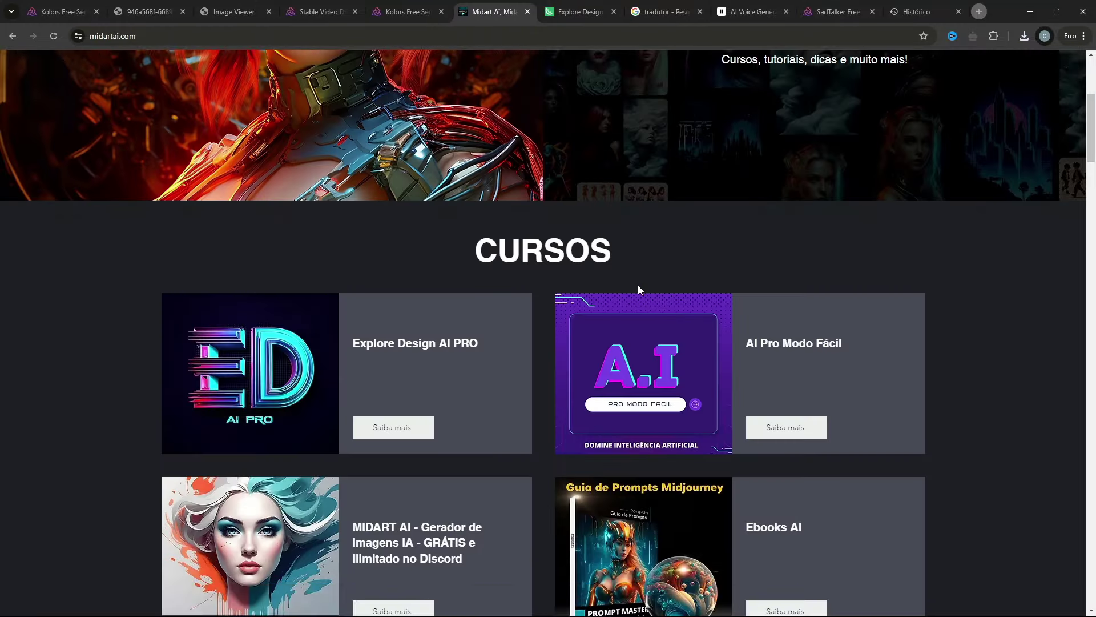
scroll(638, 285, "up", 5)
left_click(605, 83)
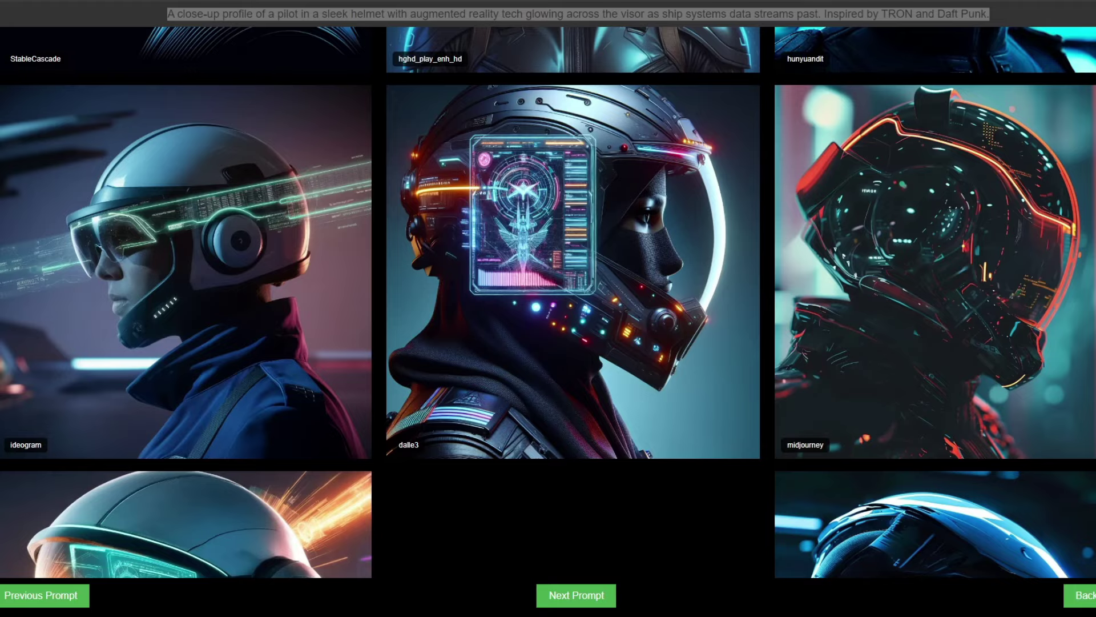
Step: Advance through the comparison prompts to the braided blonde beach photo and compare the different models' images for it
scroll(340, 183, "up", 15)
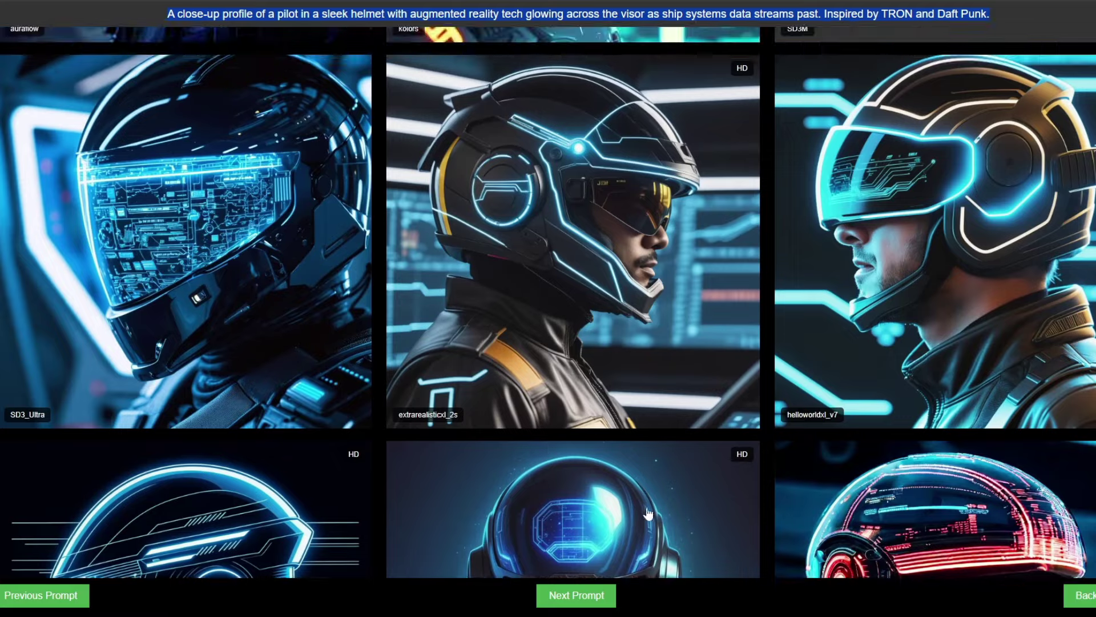
left_click(596, 599)
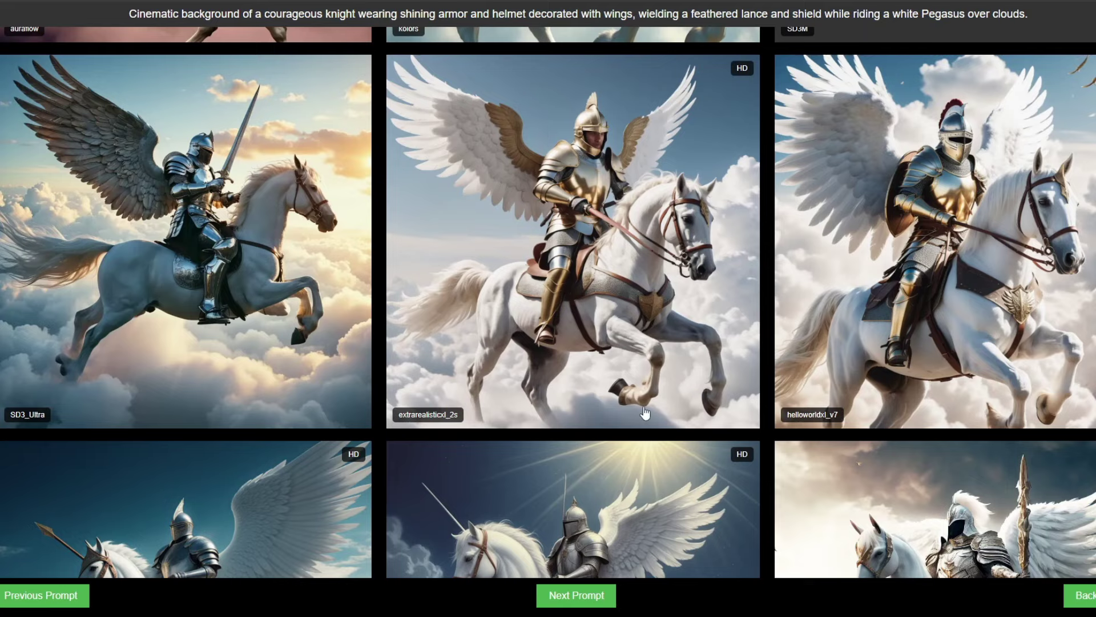
scroll(640, 411, "up", 5)
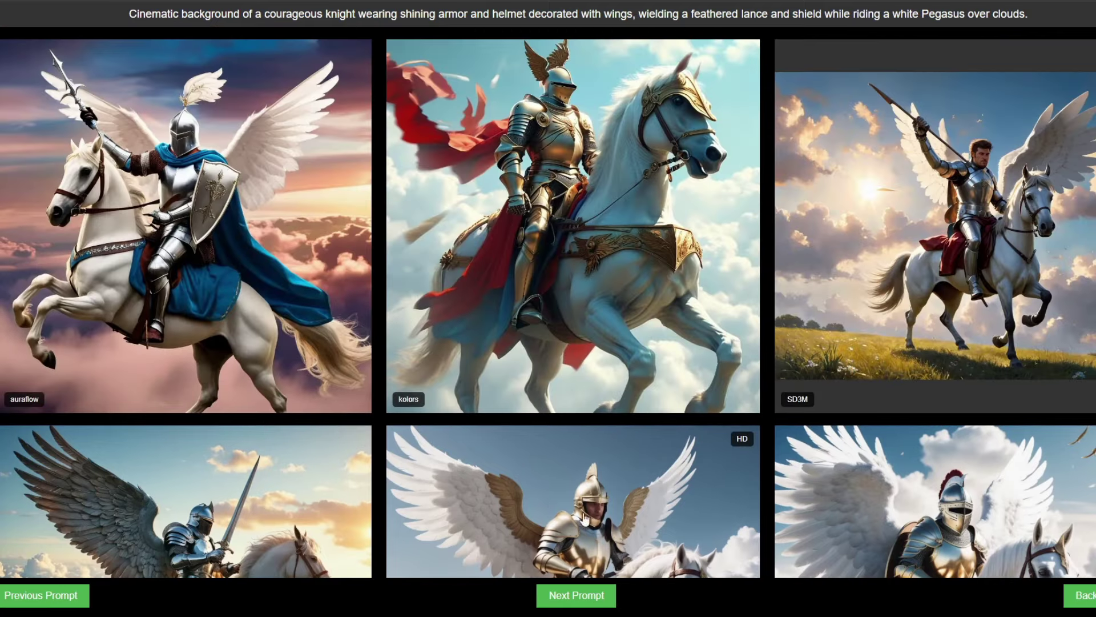
left_click(591, 595)
left_click(590, 596)
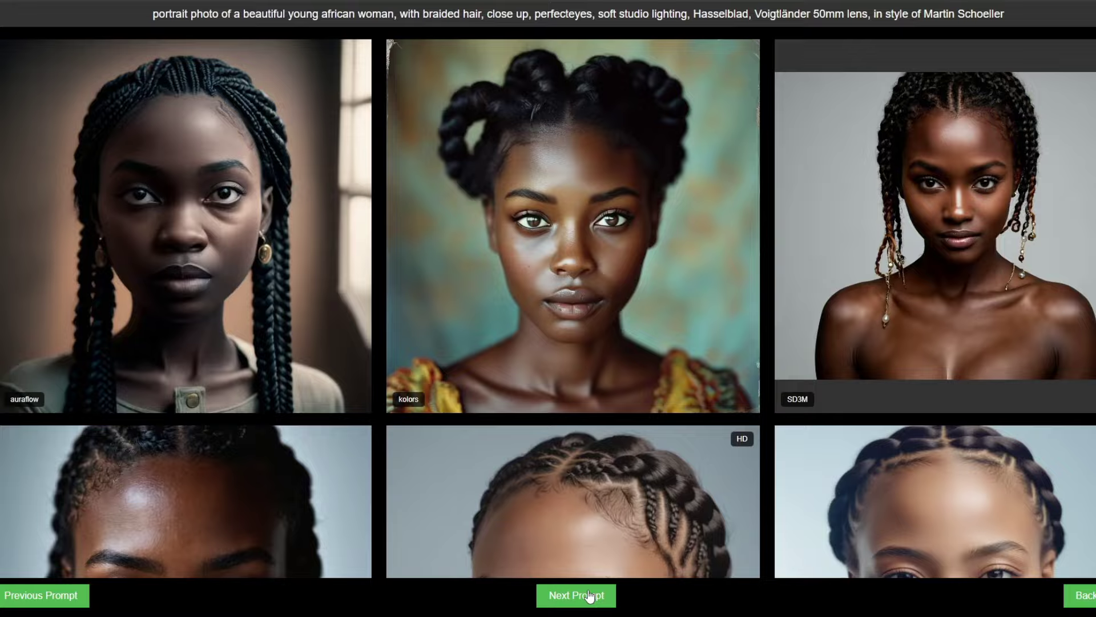
left_click(591, 596)
left_click(590, 595)
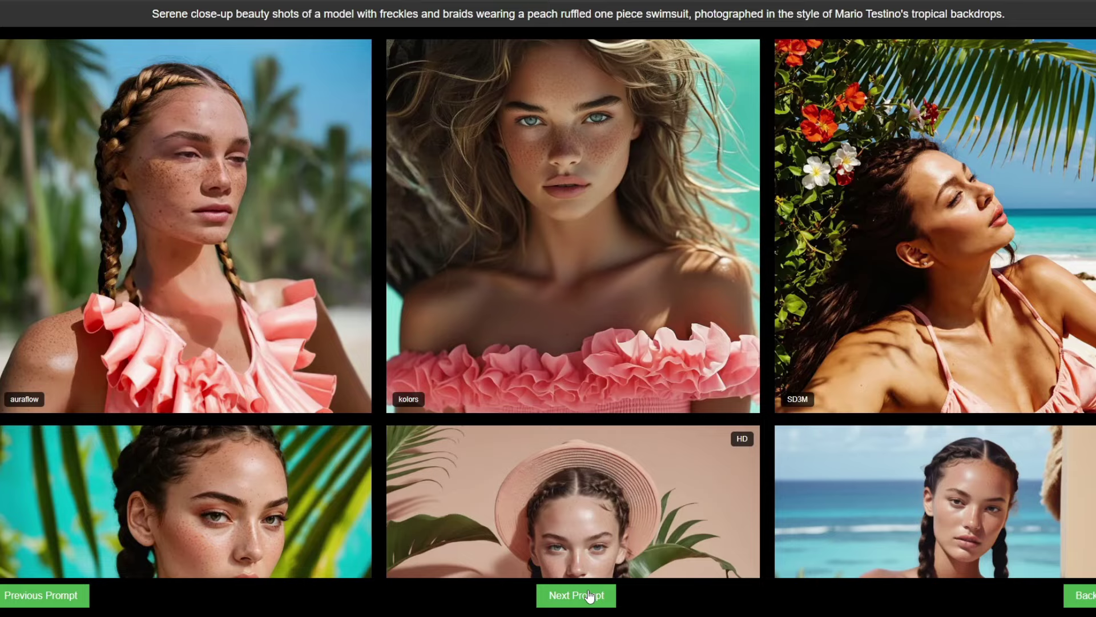
left_click(591, 595)
scroll(618, 561, "down", 13)
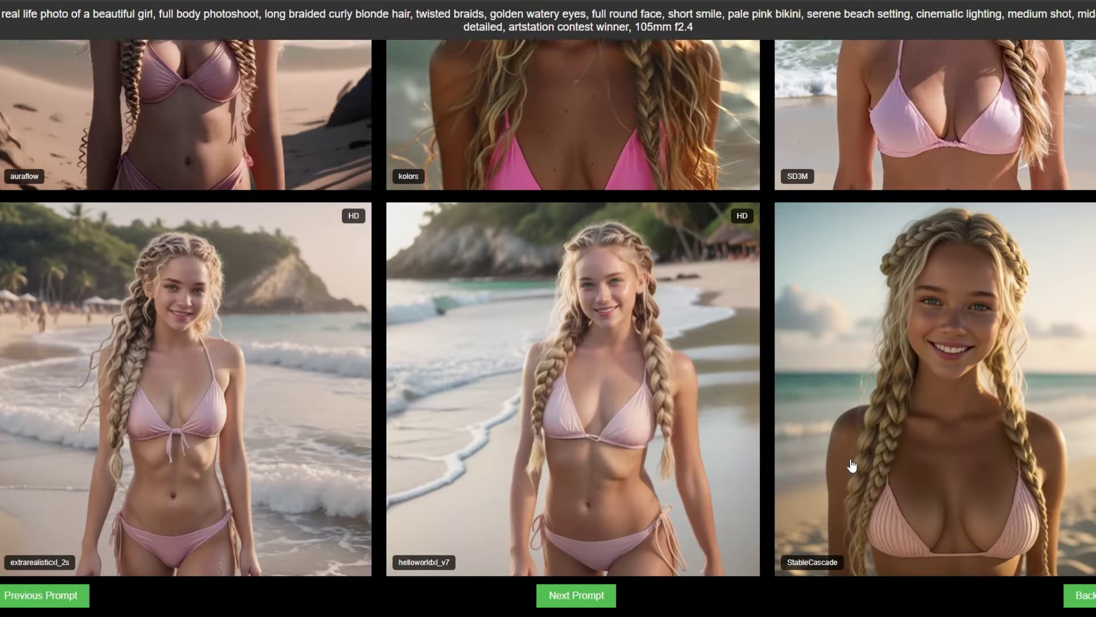
scroll(622, 457, "down", 7)
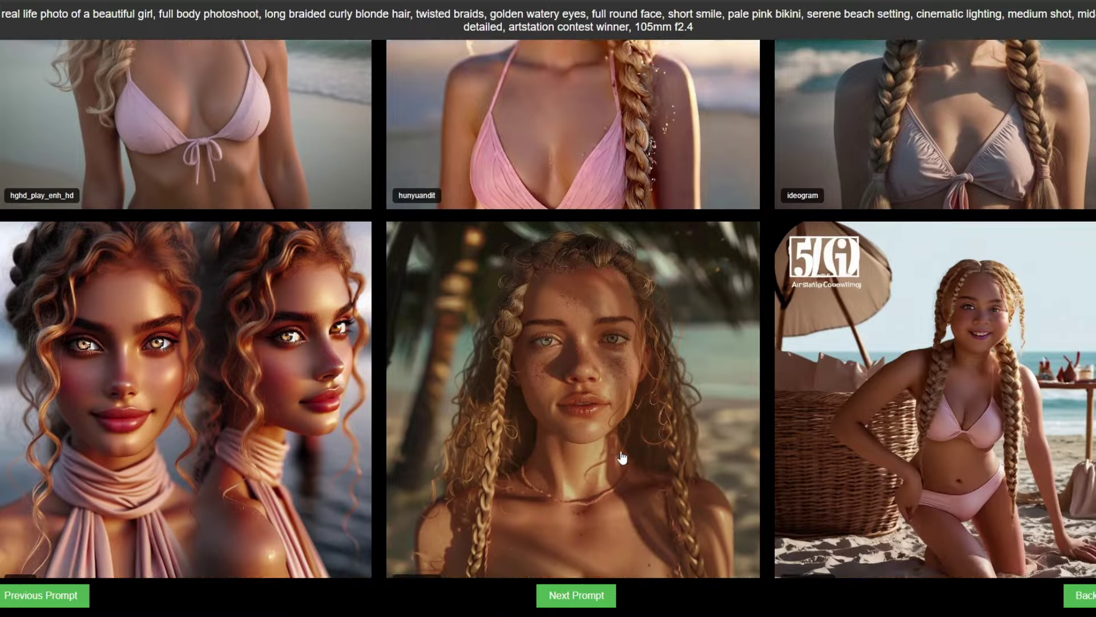
scroll(271, 453, "up", 18)
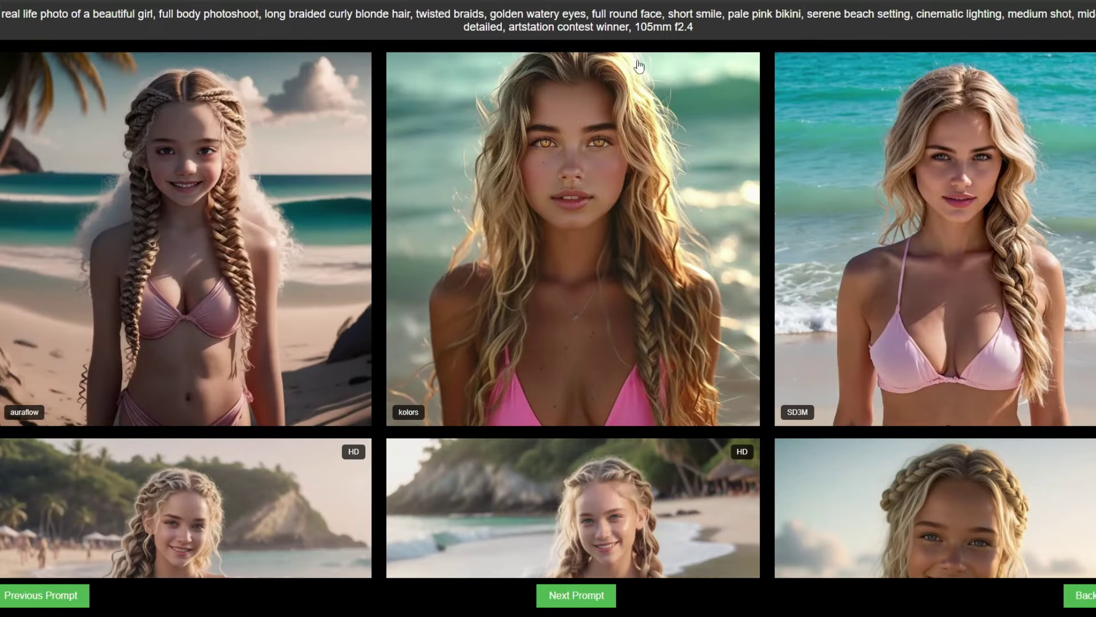
Step: Copy the braided blonde beach prompt from the comparison page, paste it into the Kolors prompt in place of the pilot prompt, and generate the image
left_click_drag(702, 34, 185, 29)
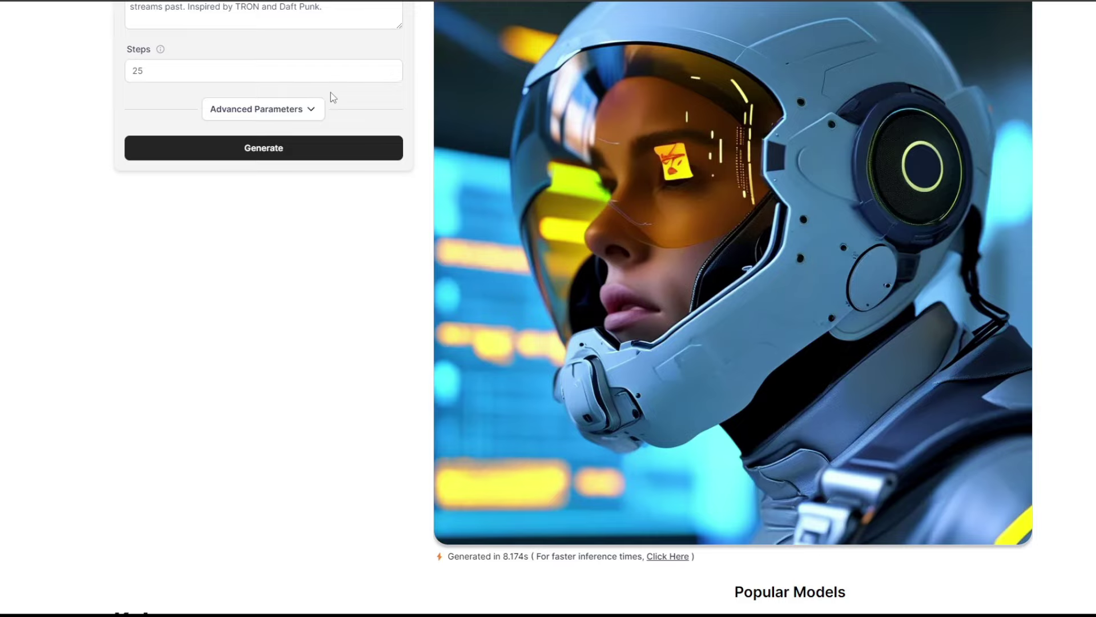
scroll(330, 93, "up", 4)
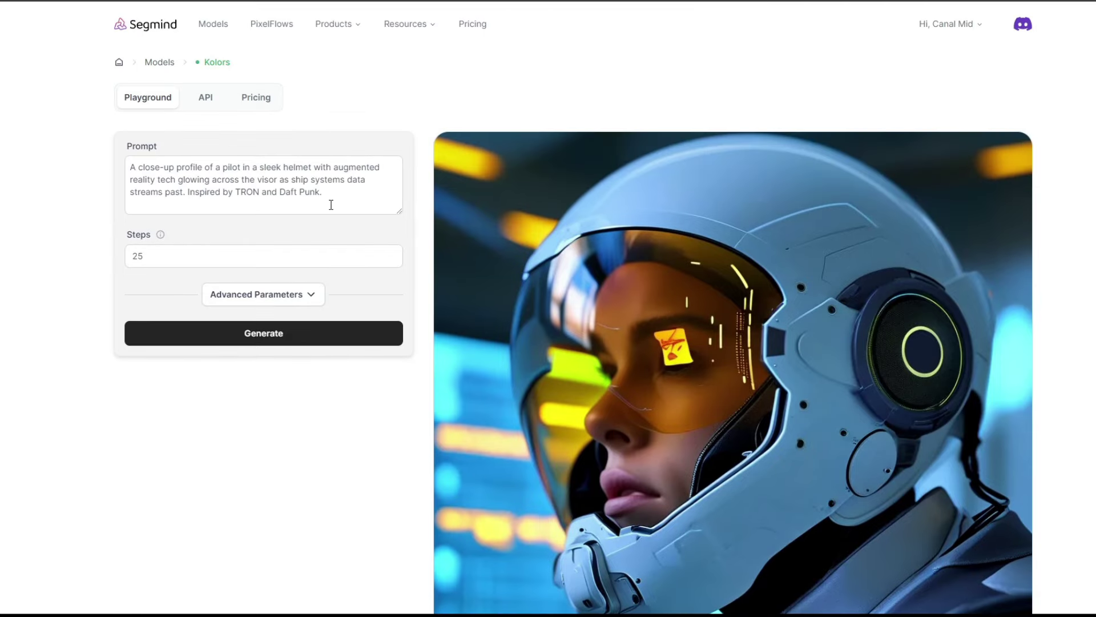
left_click_drag(322, 192, 130, 179)
type("real life photo of a beautiful girl, full body photoshoot, long braided curly blonde hair, twisted braids, golden watery eyes, full round face, short smile, pale pink bikini, serene beach setting, cinematic lighting, medium shot, mid-shot, highly detailed, artstation contest winner, 105mm f2.4")
left_click_drag(323, 209, 130, 159)
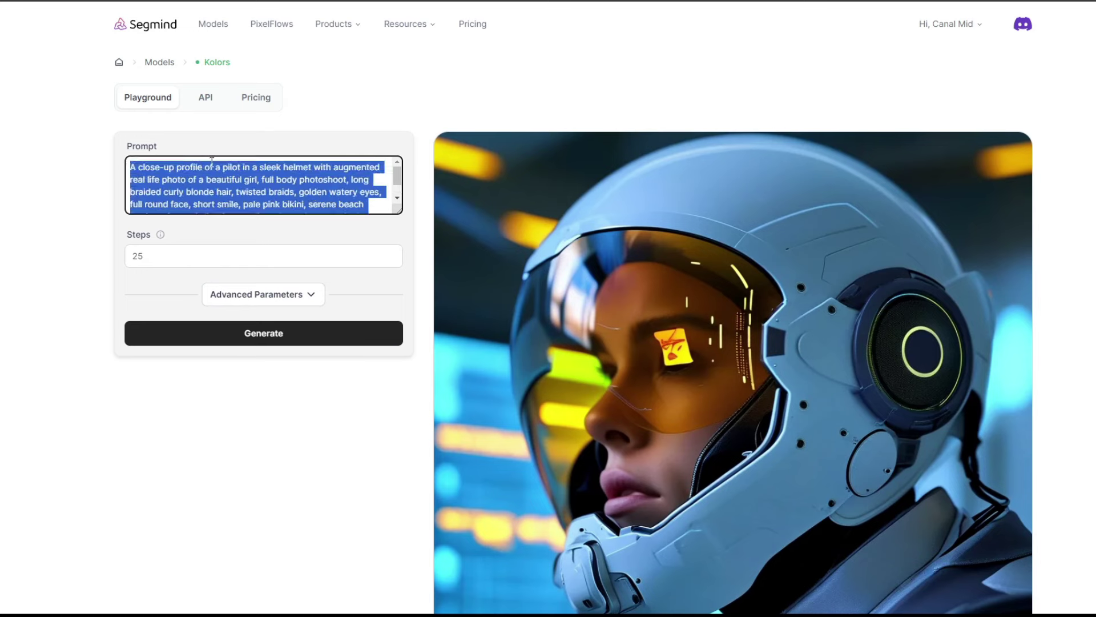
left_click(308, 207)
left_click(304, 343)
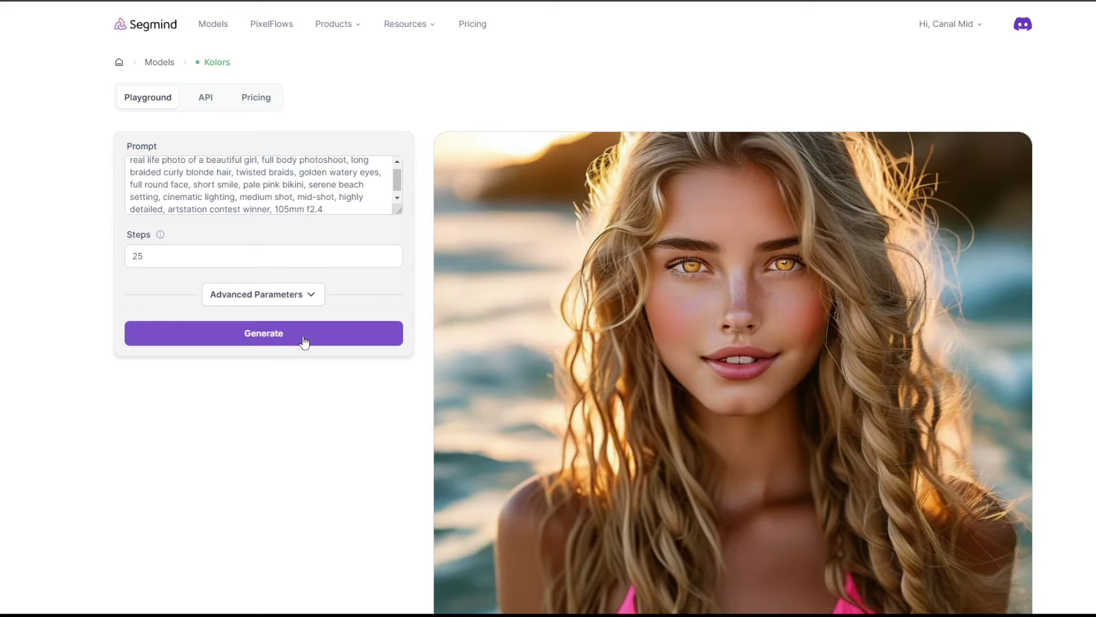
Step: Examine the new Kolors beach portrait and compare it with the comparison page's images for the same prompt
scroll(875, 355, "down", 3)
scroll(958, 235, "up", 2)
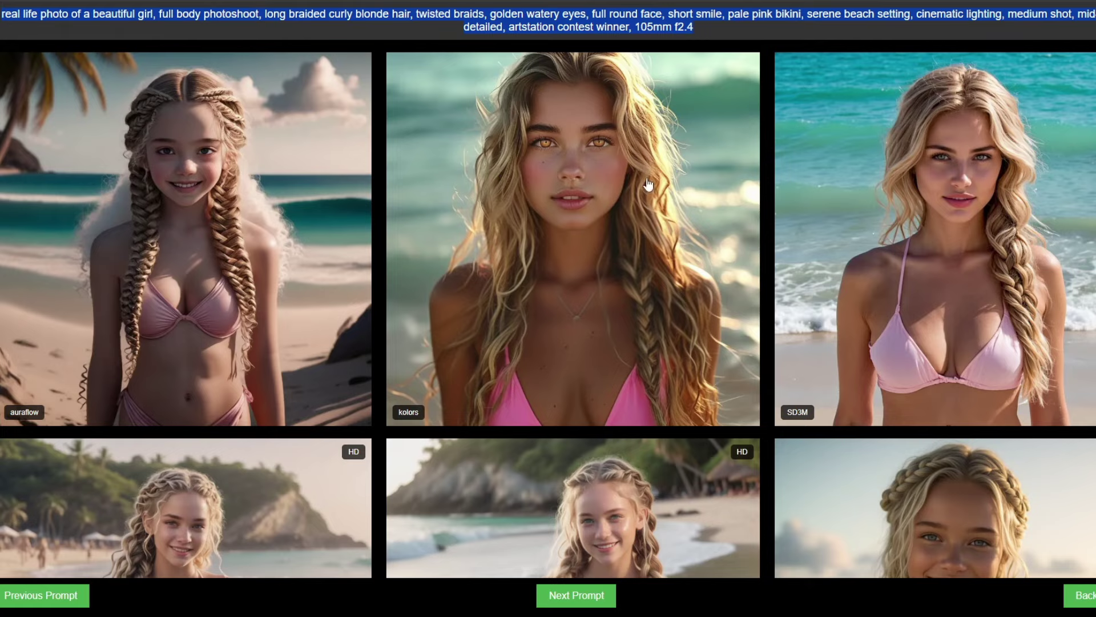
scroll(855, 379, "down", 10)
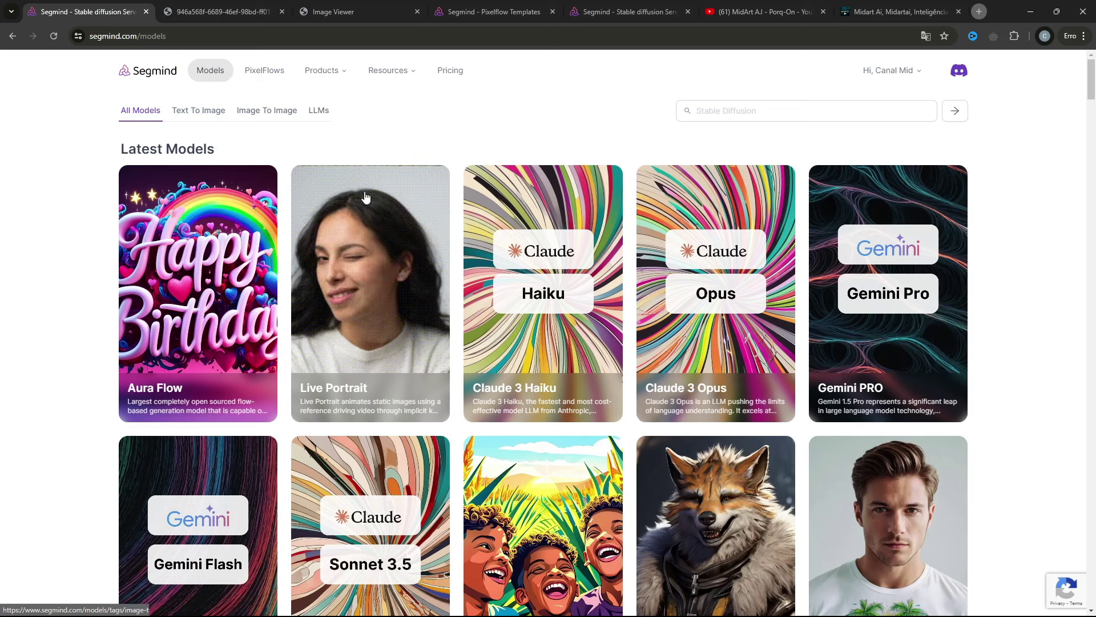
Step: Open Live Portrait from the Segmind models gallery, play its sample video, look over the page, and return to the gallery
scroll(689, 299, "down", 2)
scroll(689, 299, "down", 5)
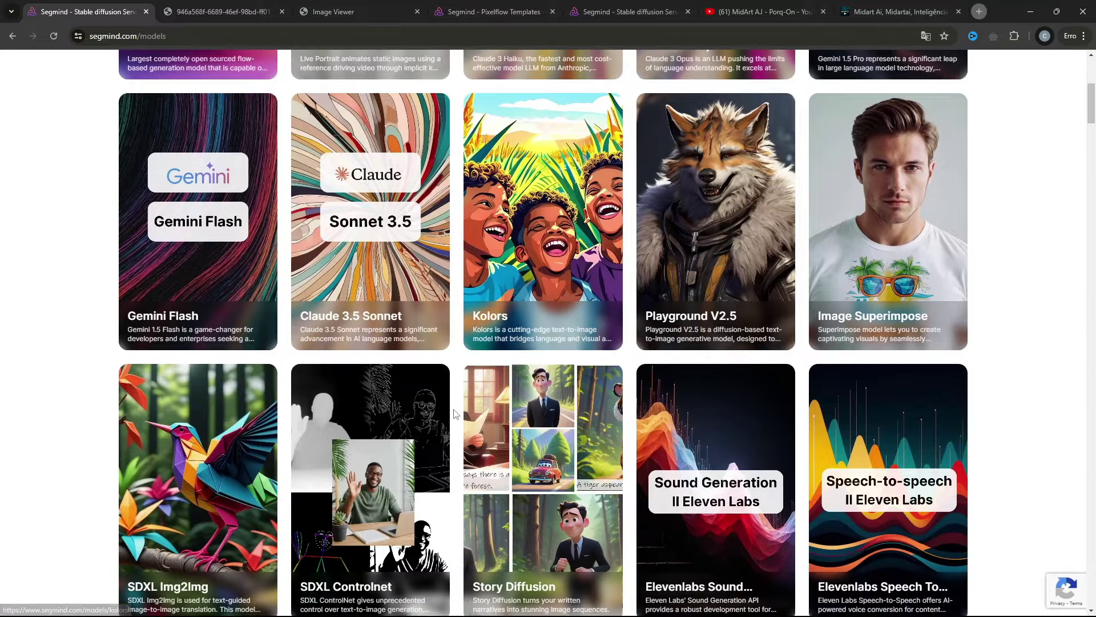
scroll(405, 370, "up", 6)
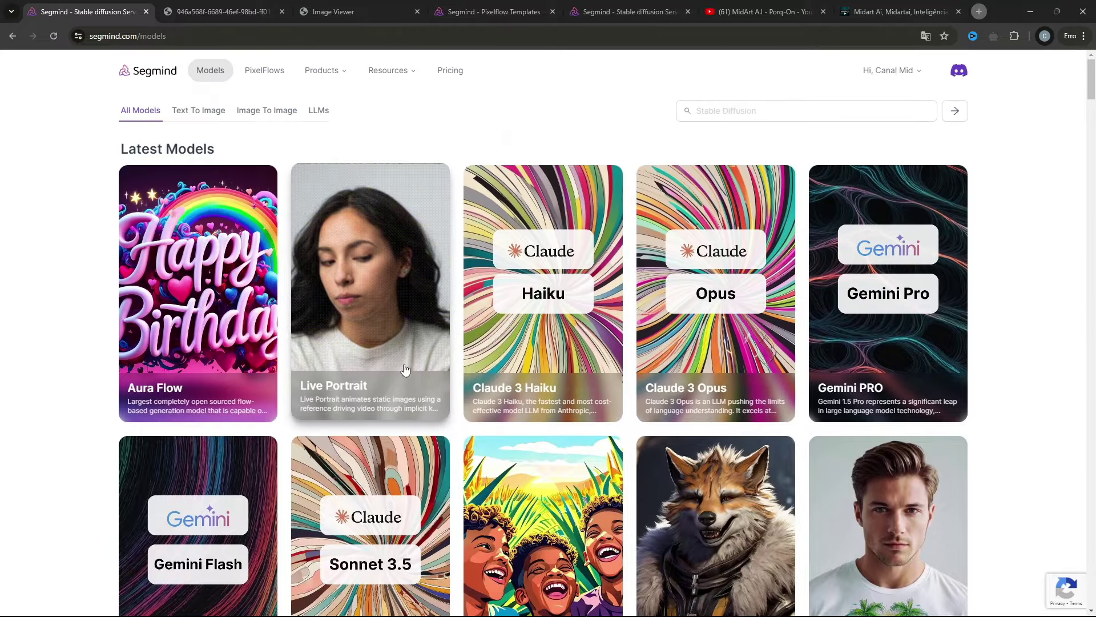
left_click(360, 313)
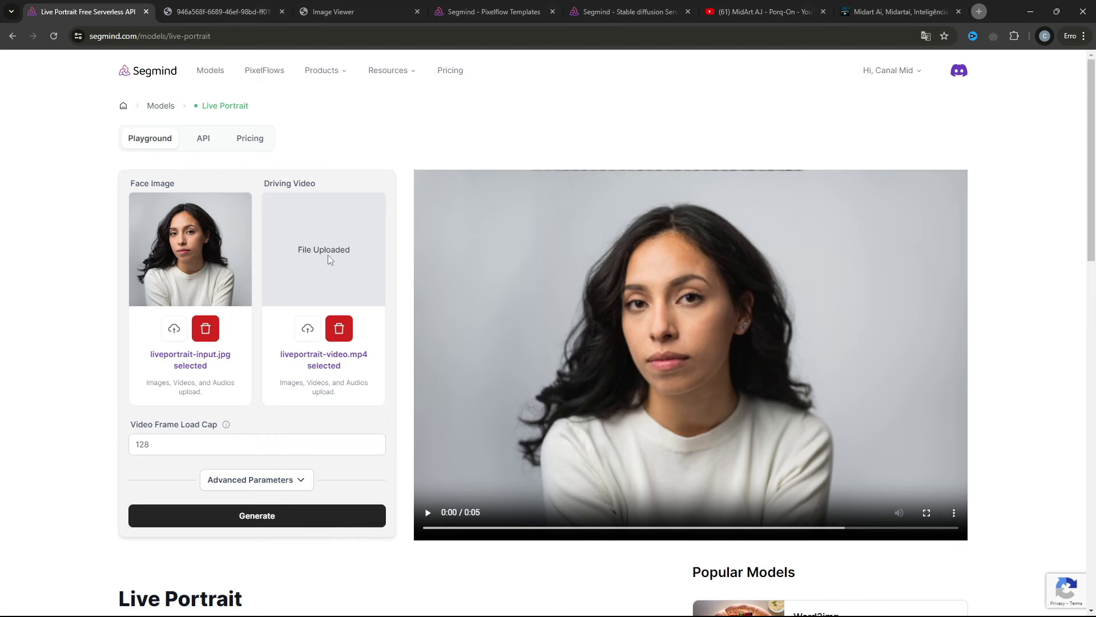
left_click(427, 512)
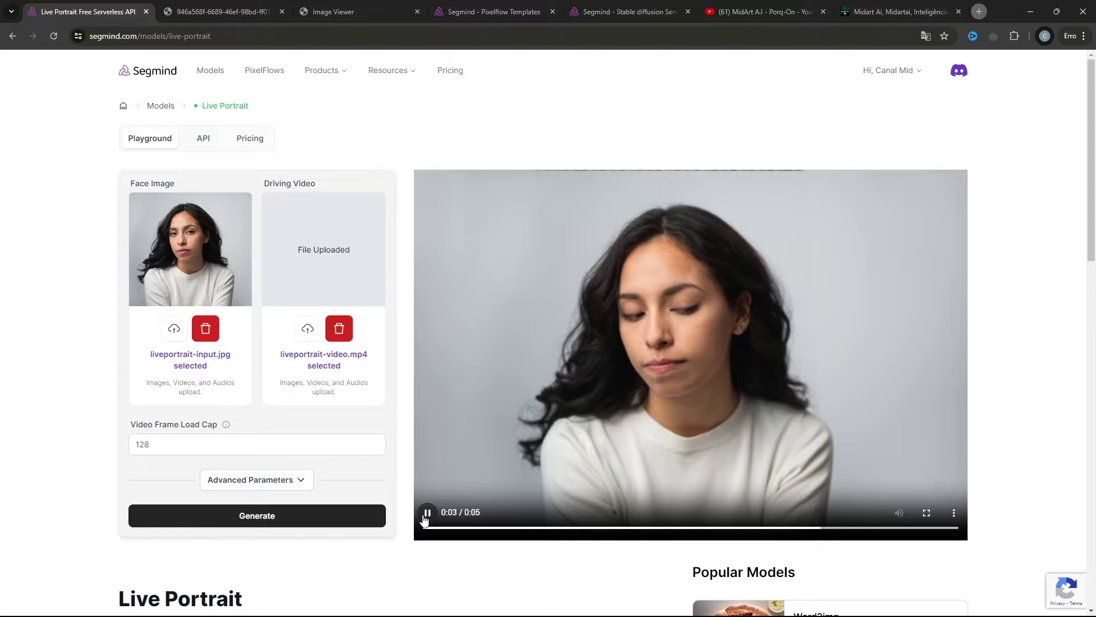
left_click(427, 512)
scroll(414, 366, "down", 2)
scroll(415, 365, "down", 2)
key("alt+Left")
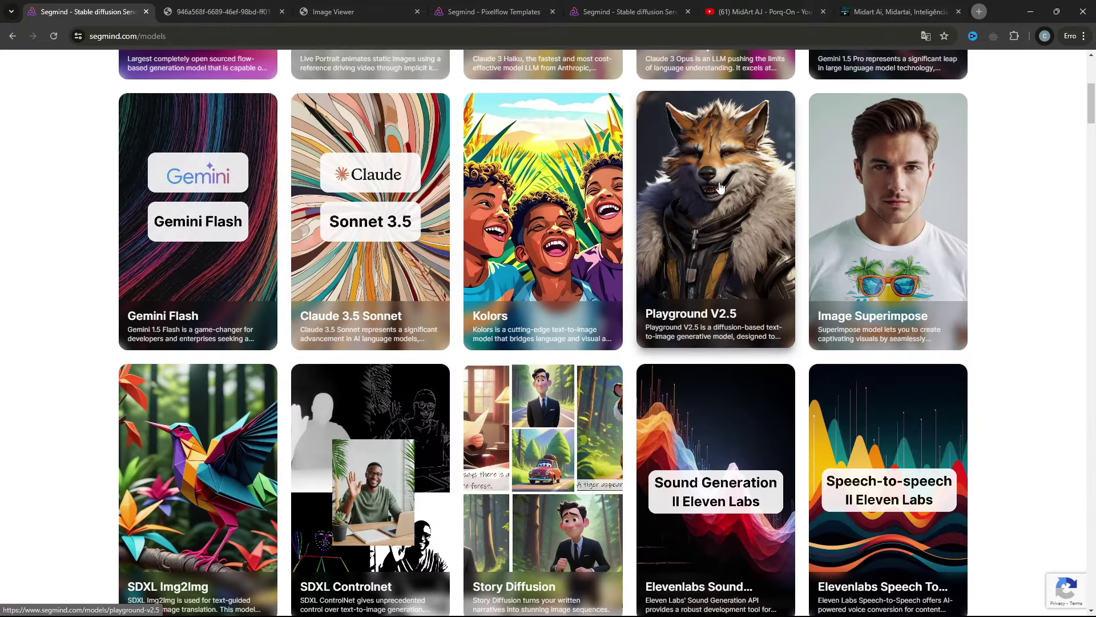
Step: Open the Story Diffusion model from the gallery and look over its sample comic and settings
scroll(505, 289, "down", 4)
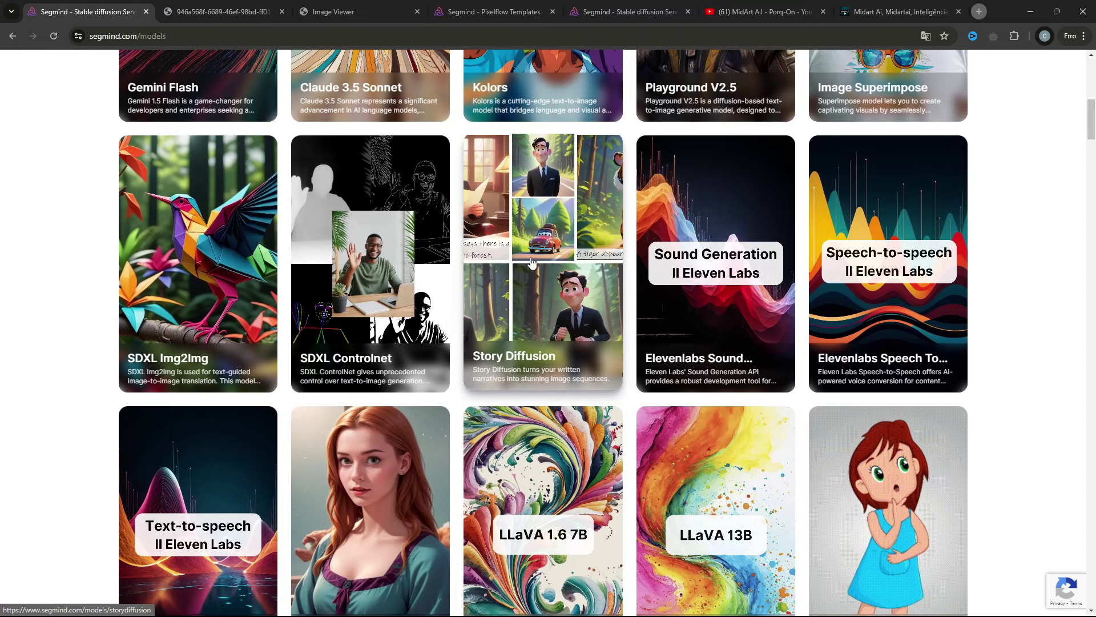
left_click(537, 253)
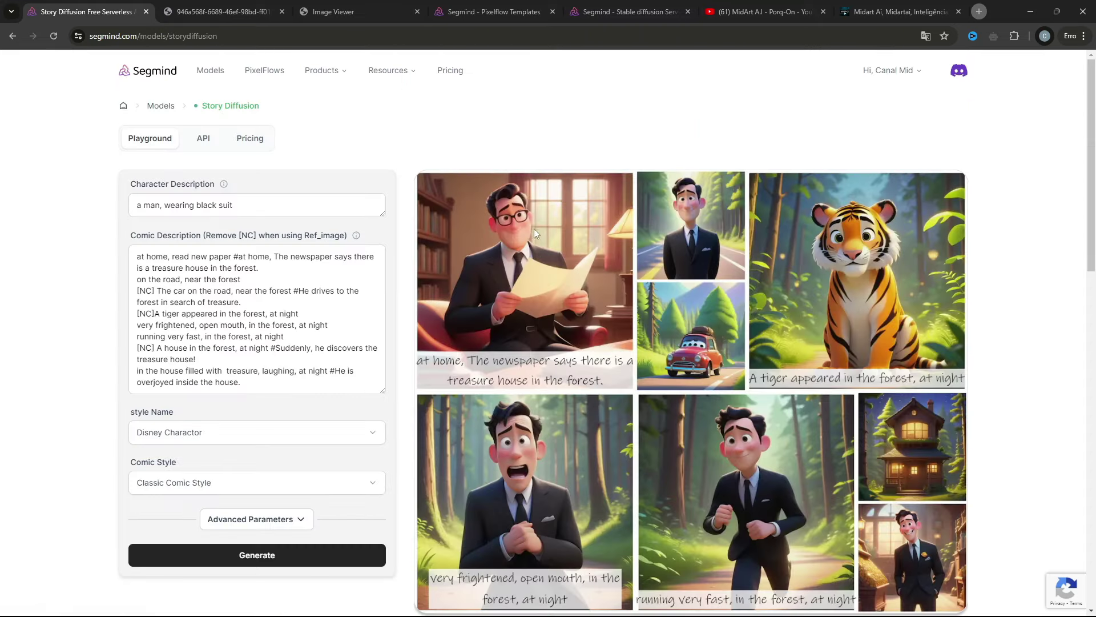
scroll(708, 269, "down", 4)
scroll(708, 272, "up", 3)
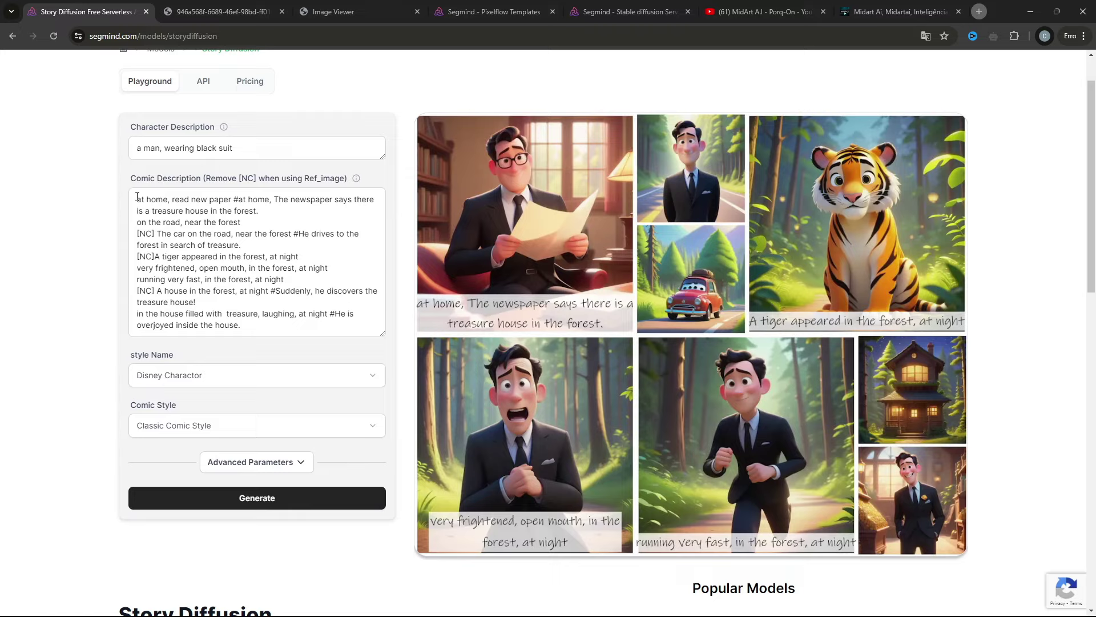
Step: Translate the comic description into Portuguese with Google's translator and examine the "De repente, ele descobre a casa do tesouro!" caption after the # sign
left_click_drag(137, 197, 208, 314)
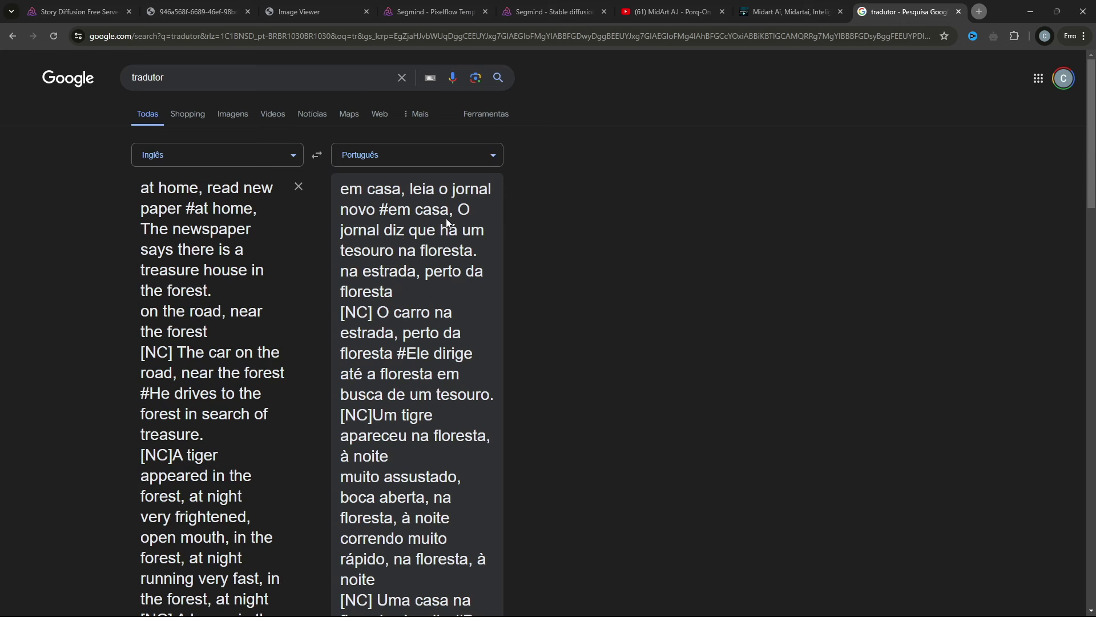
scroll(420, 245, "down", 4)
left_click_drag(464, 392, 393, 492)
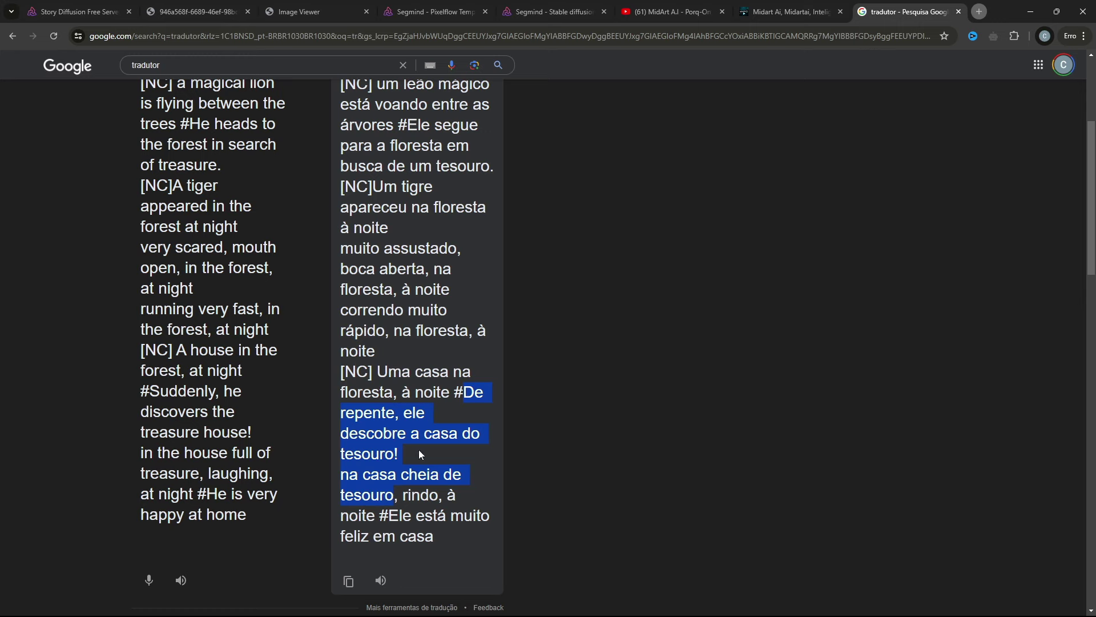
left_click_drag(400, 454, 440, 393)
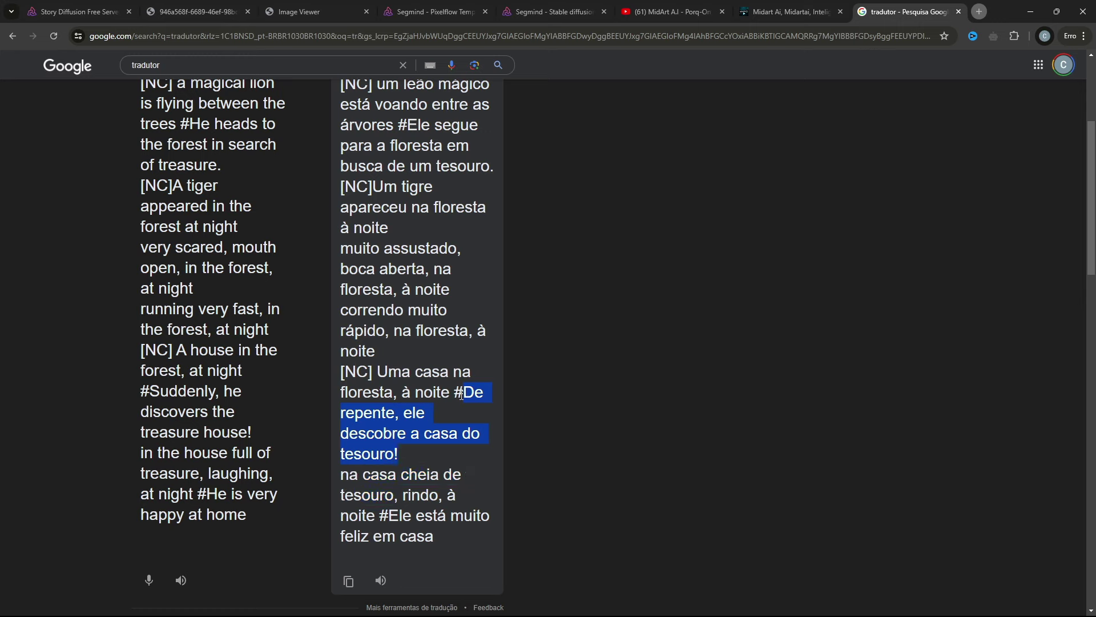
Step: Switch back to Story Diffusion and generate the comic for "A boy with red hair and a yellow shirt" with the adapted story description
left_click(102, 7)
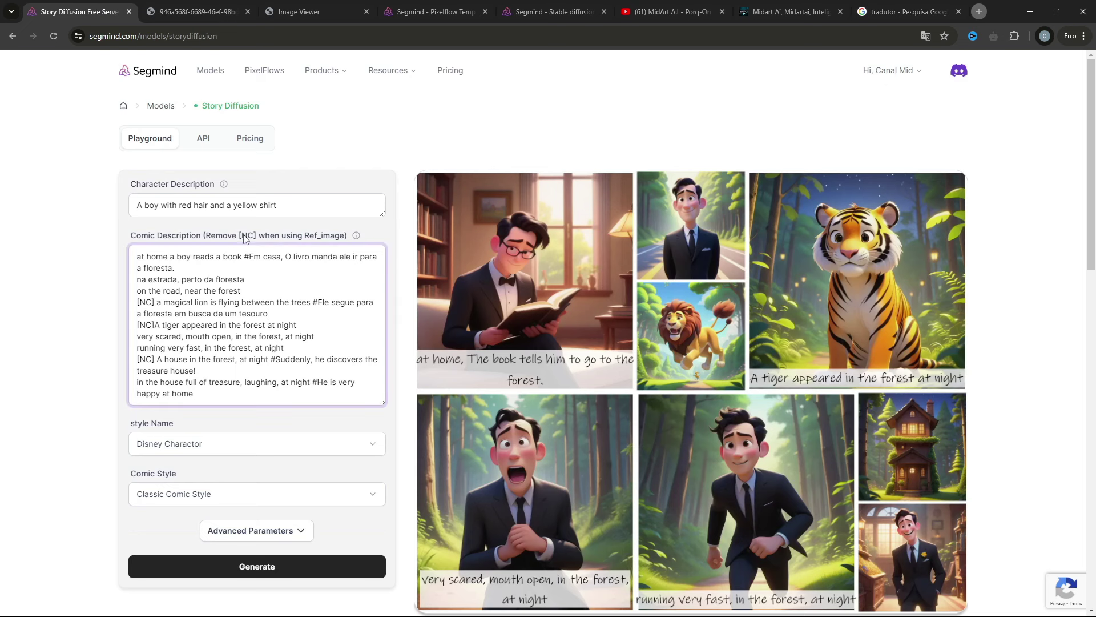
left_click(207, 566)
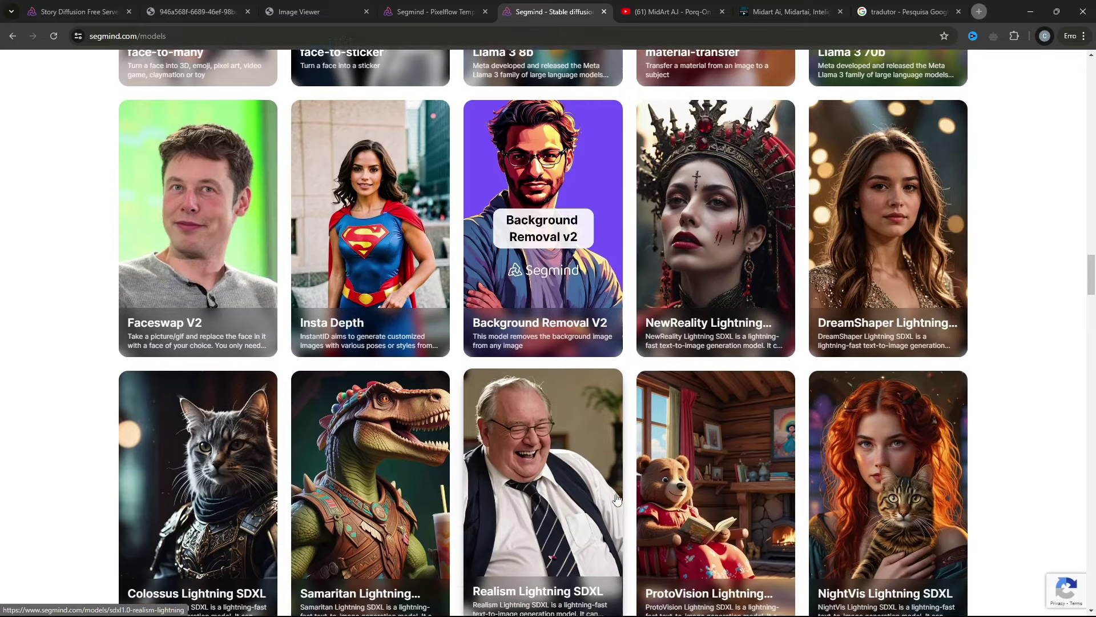
Step: Browse further through the Segmind models gallery, open Stable Video Diffusion, and play its sample video
scroll(605, 485, "down", 5)
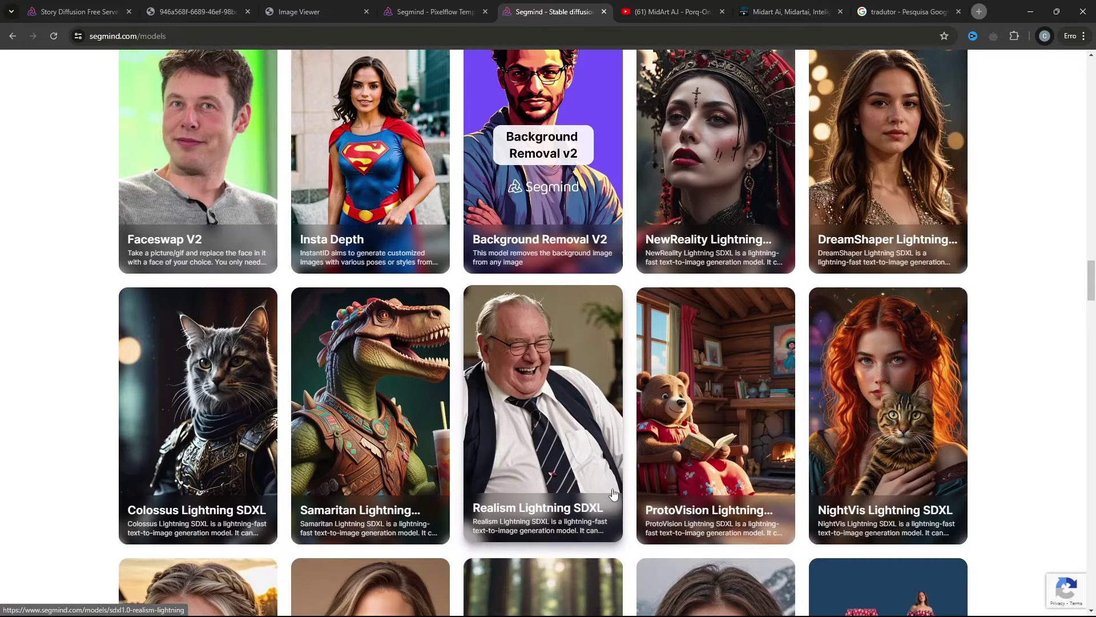
scroll(605, 485, "down", 3)
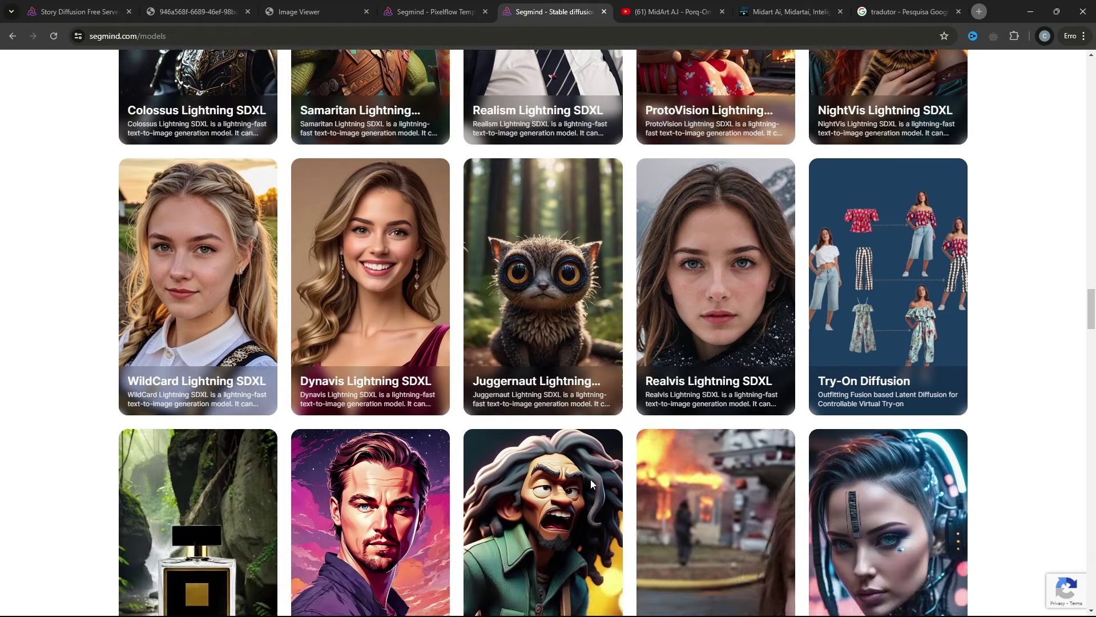
scroll(547, 477, "down", 2)
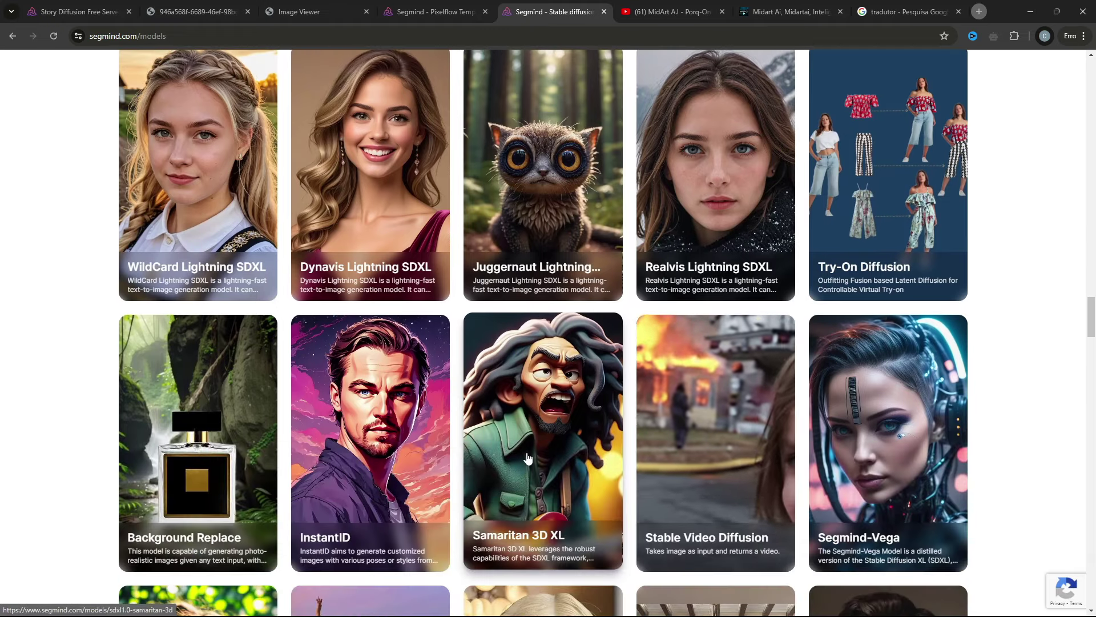
scroll(648, 483, "down", 1)
scroll(647, 484, "down", 2)
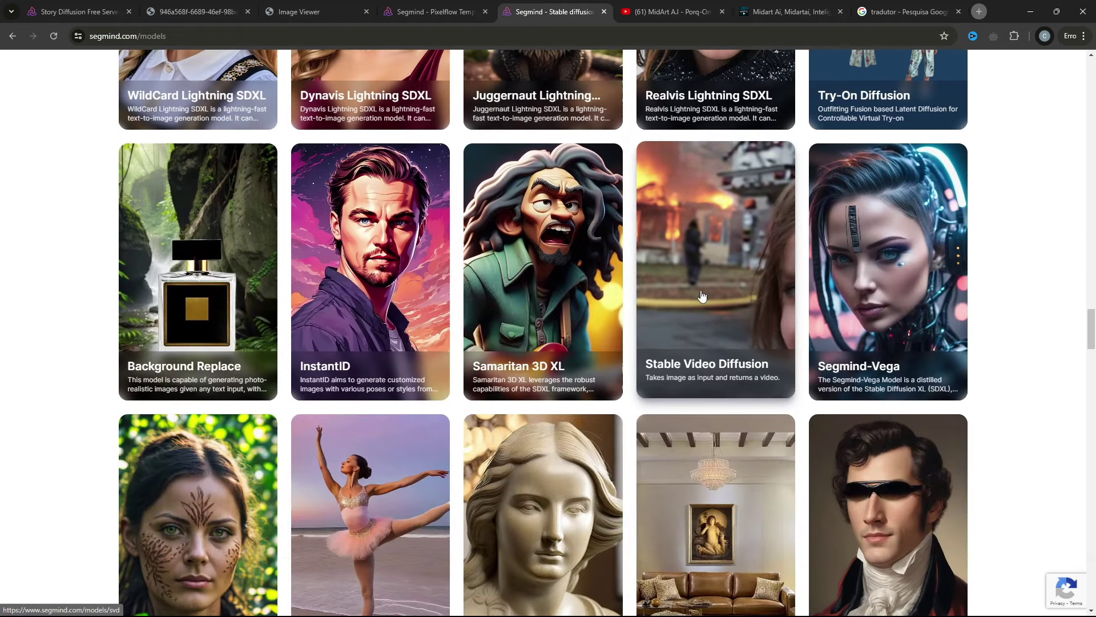
left_click(702, 295)
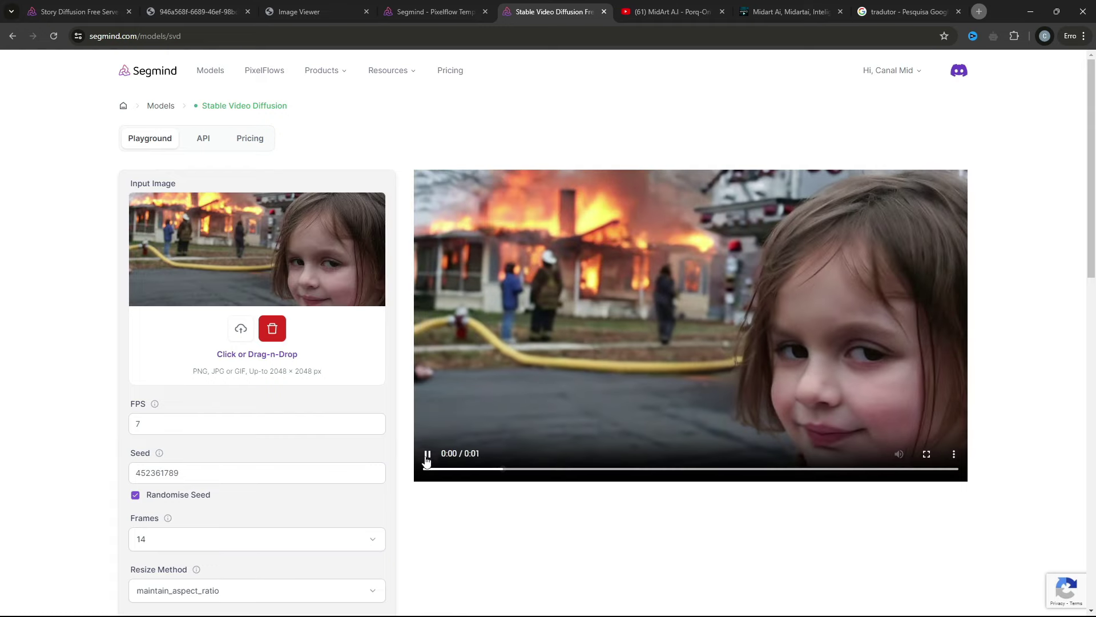
left_click(428, 453)
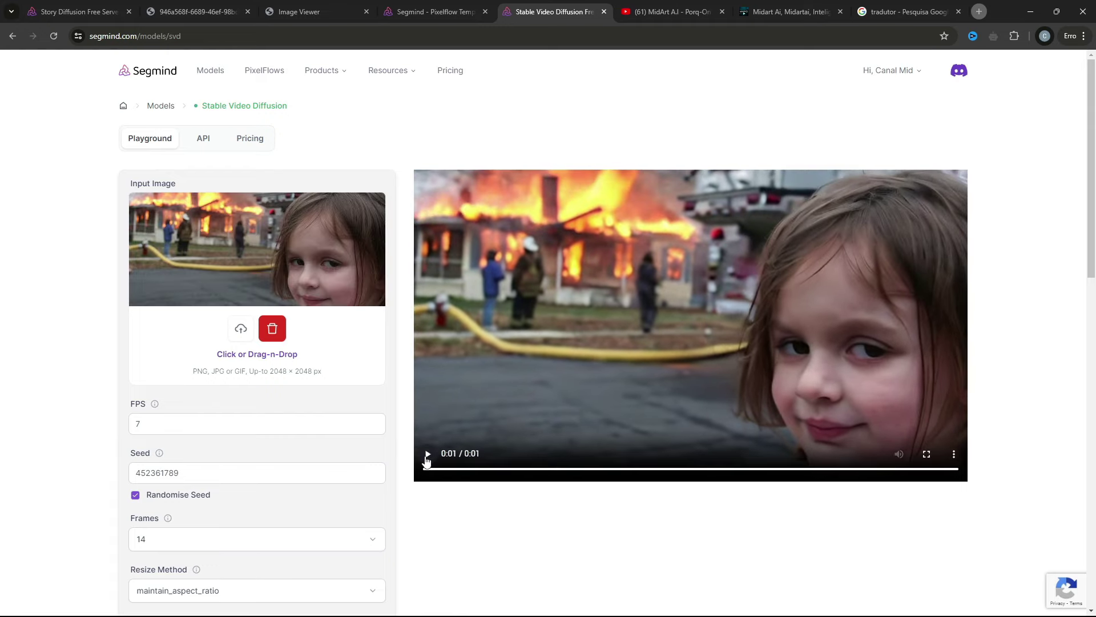
Step: Review the Stable Video Diffusion settings, including the frames and resize method options
scroll(258, 343, "down", 2)
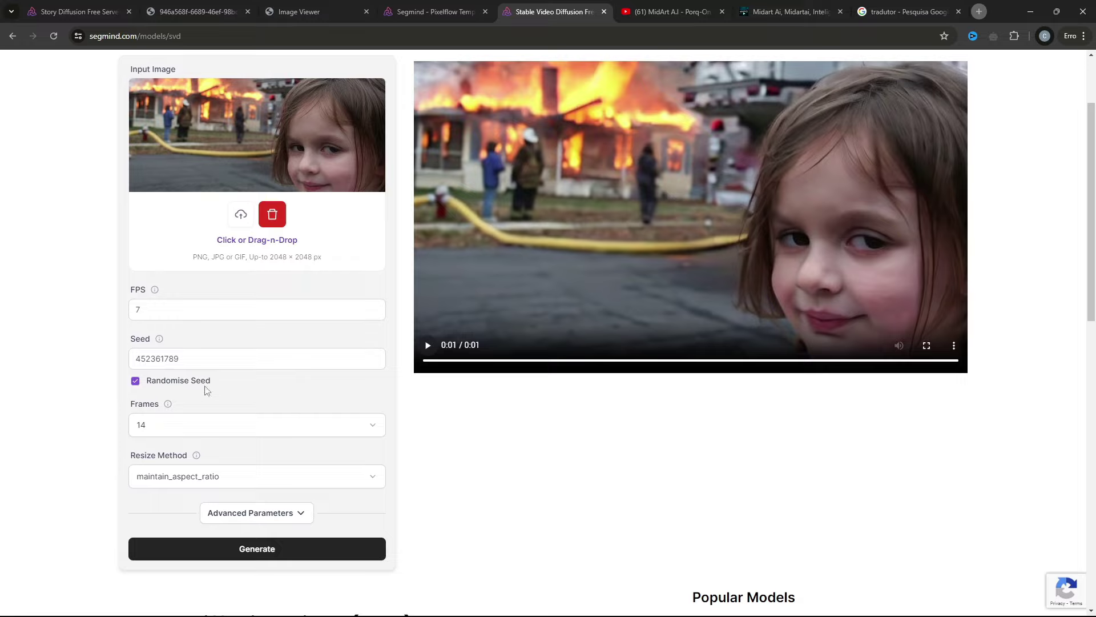
left_click(226, 429)
left_click(171, 482)
scroll(400, 499, "up", 2)
Step: Switch to the other models gallery tab, open Tooncrafter, and play its sample cartoon animation
key("ctrl+1")
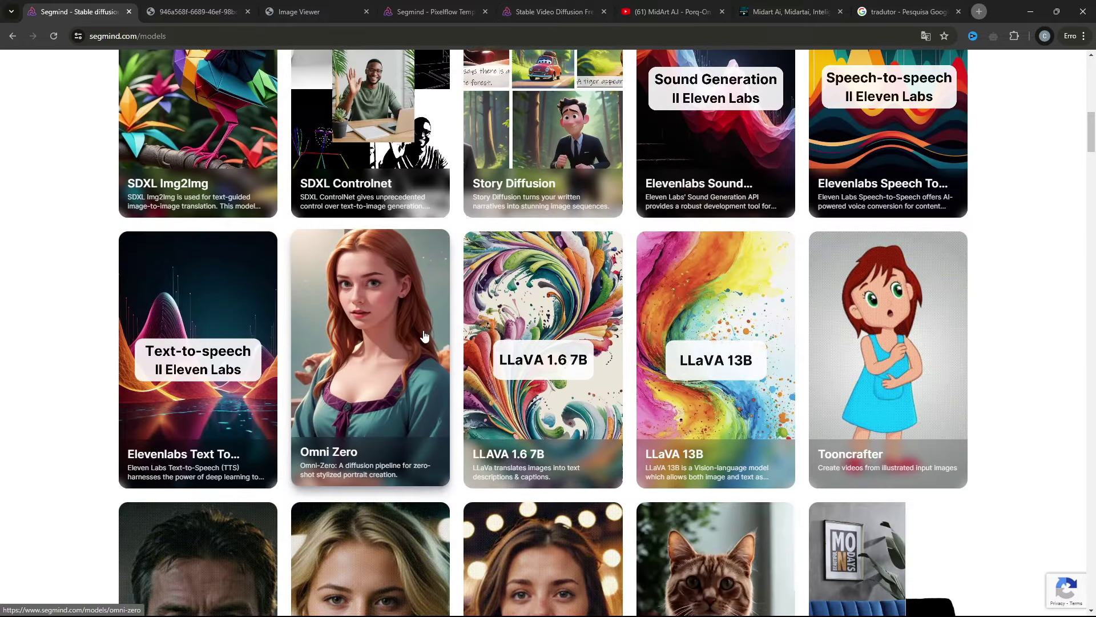
scroll(425, 336, "down", 4)
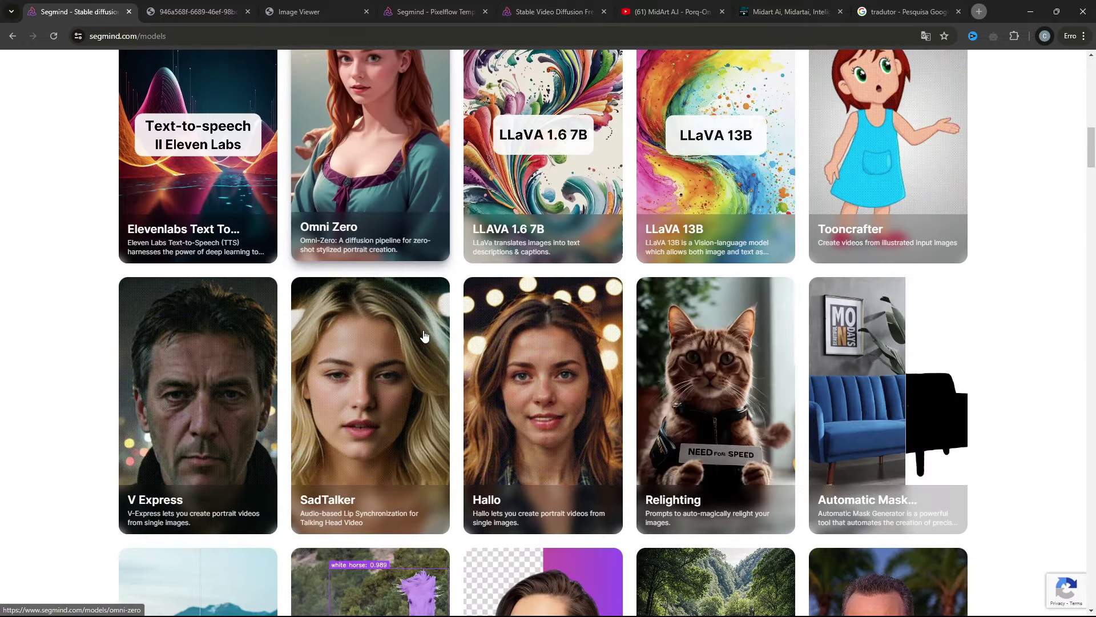
left_click(872, 135)
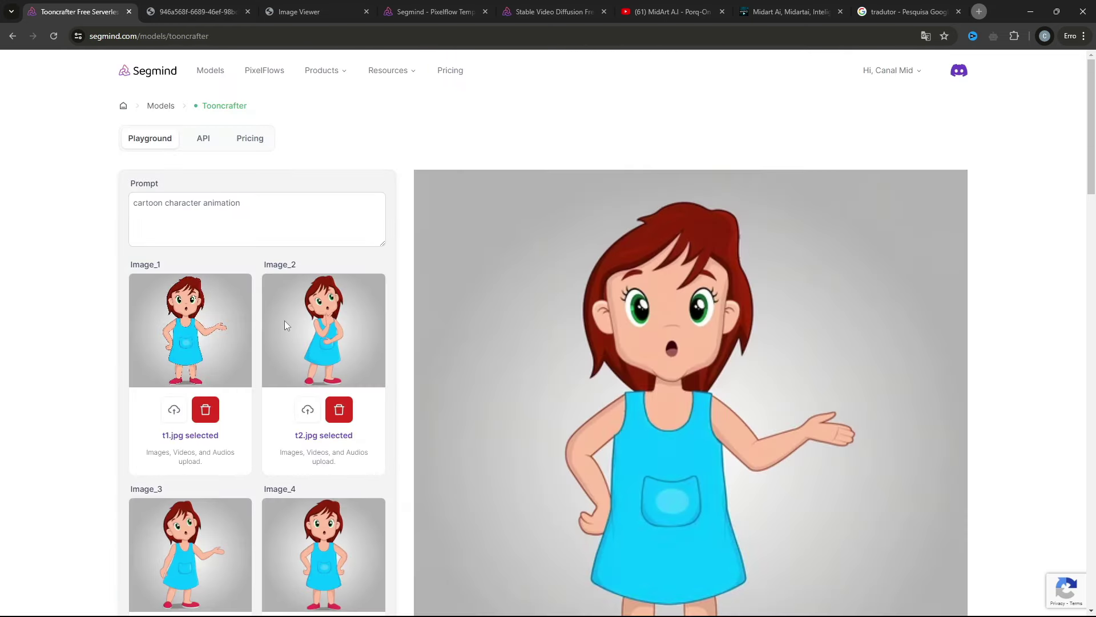
scroll(561, 487, "down", 2)
left_click(429, 588)
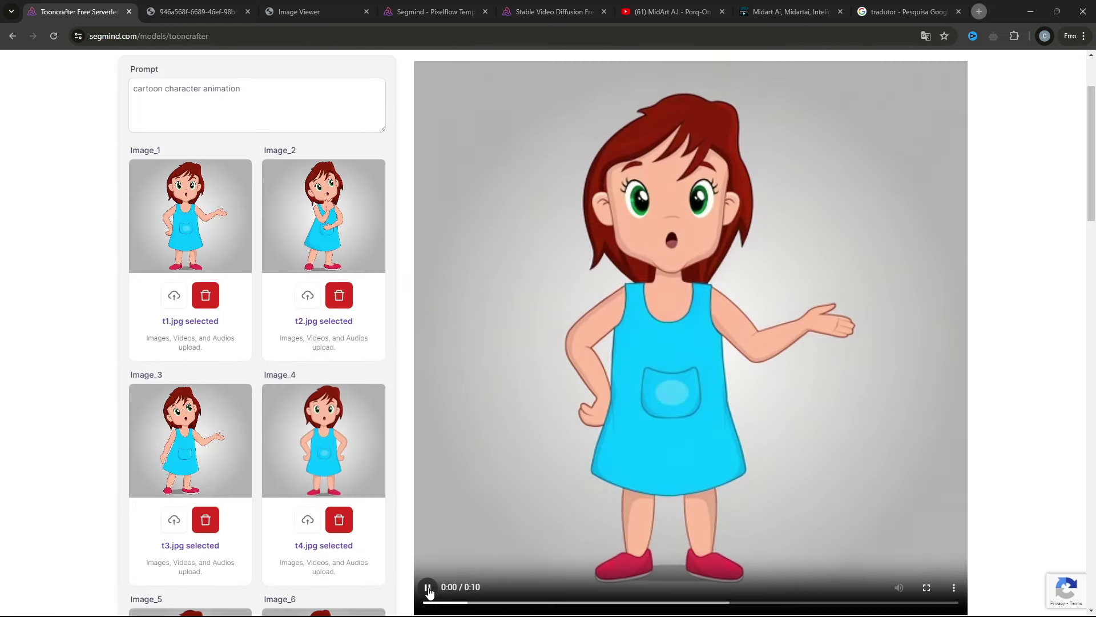
left_click(428, 588)
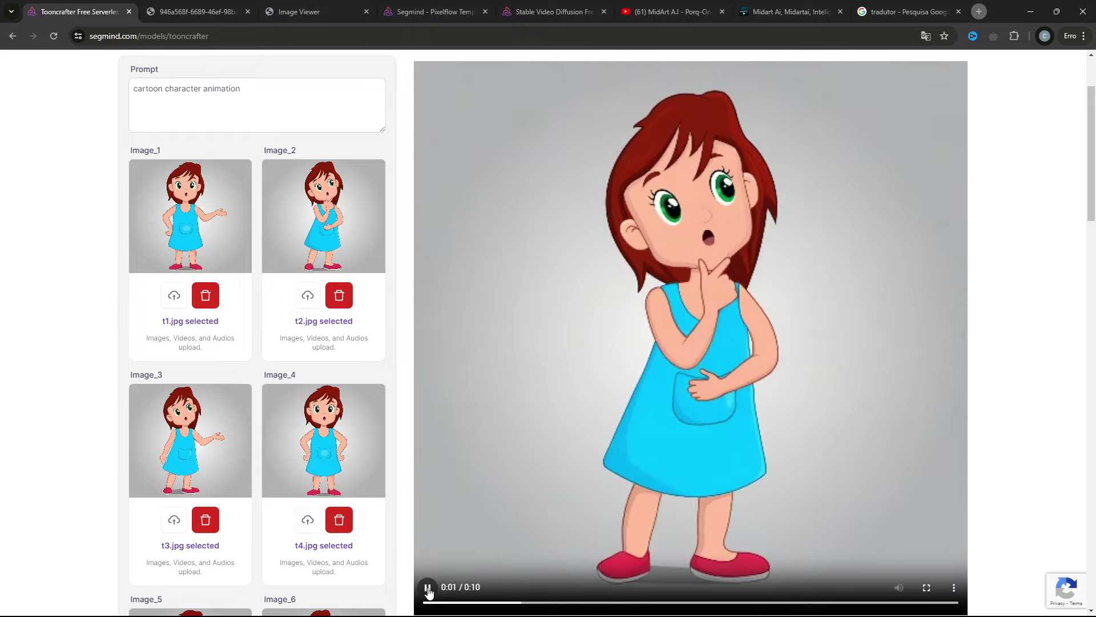
left_click(428, 589)
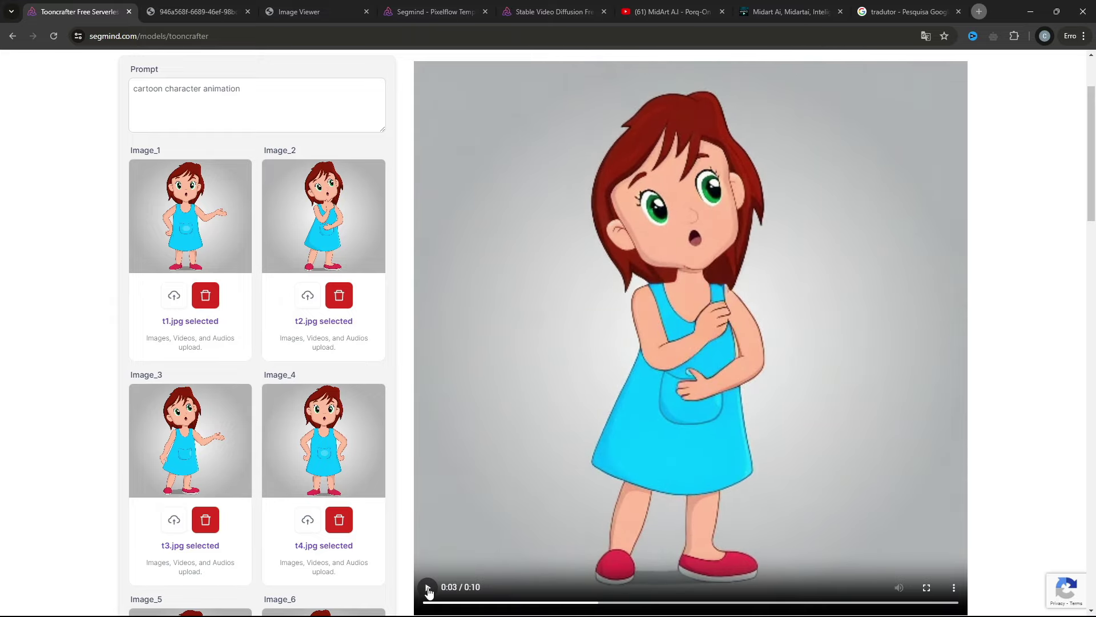
left_click(428, 588)
Step: Return to the models gallery and open the SadTalker lip-sync model
left_click(13, 37)
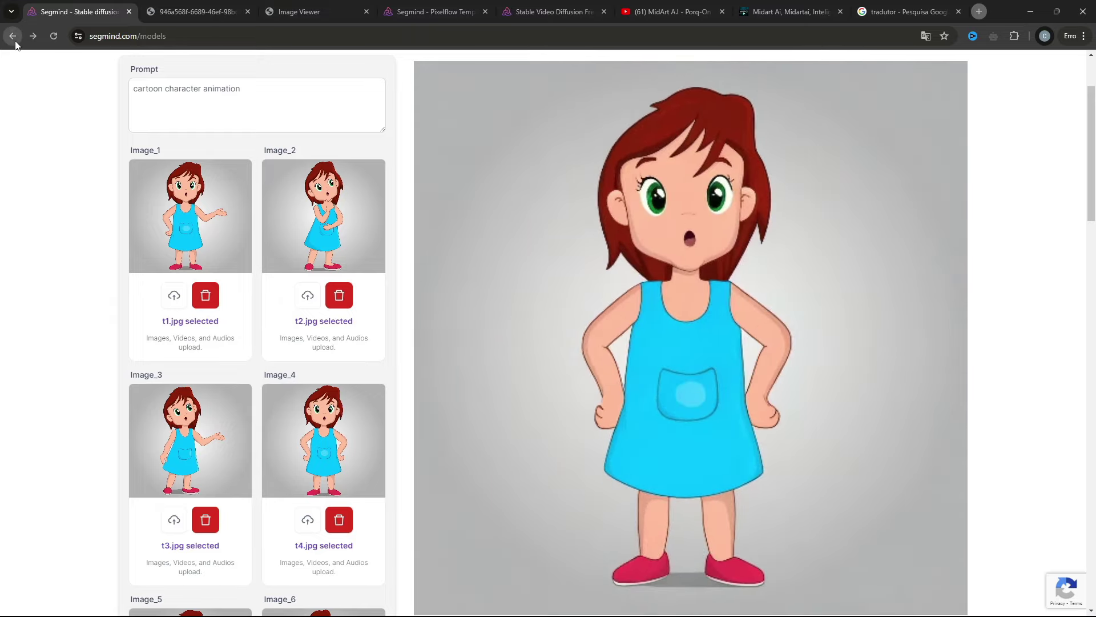
scroll(335, 246, "down", 4)
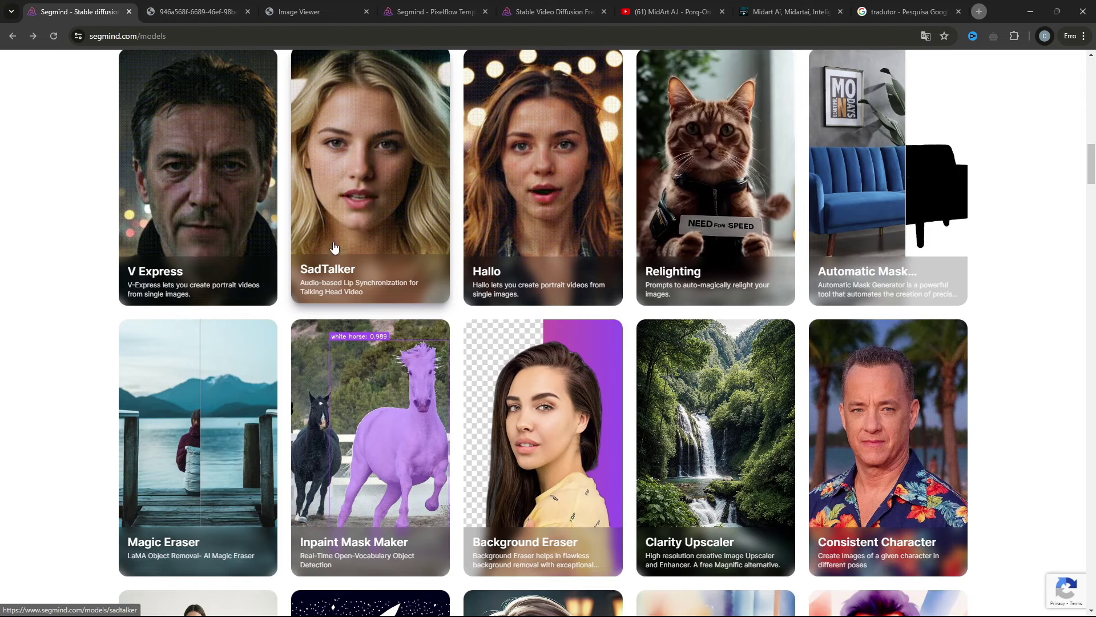
left_click(382, 177)
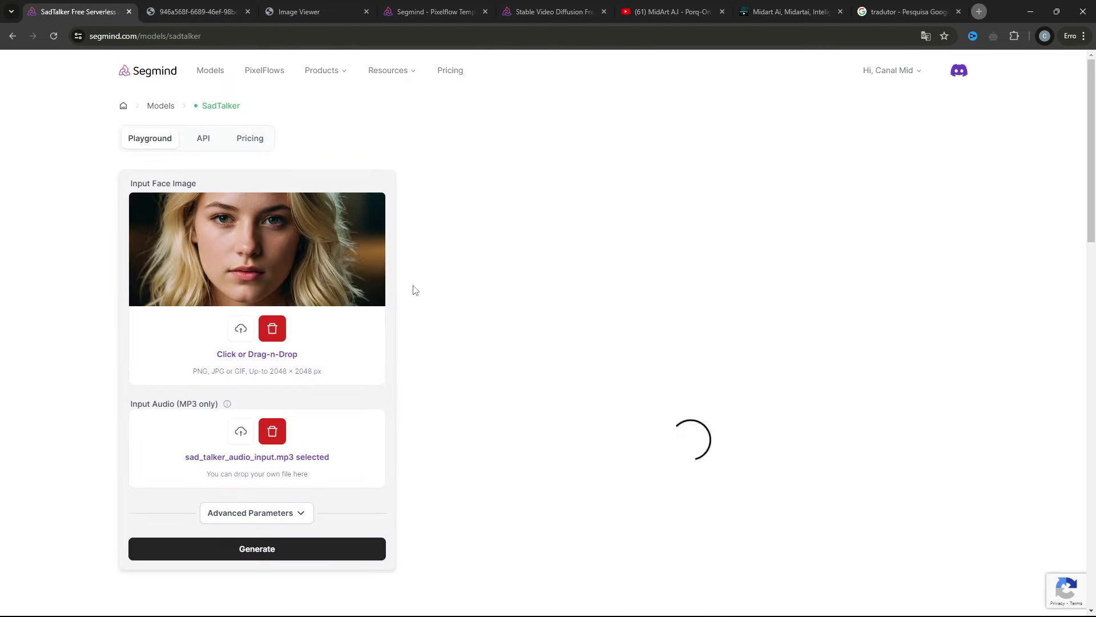
Step: Play the SadTalker sample talking-head video
scroll(584, 342, "down", 3)
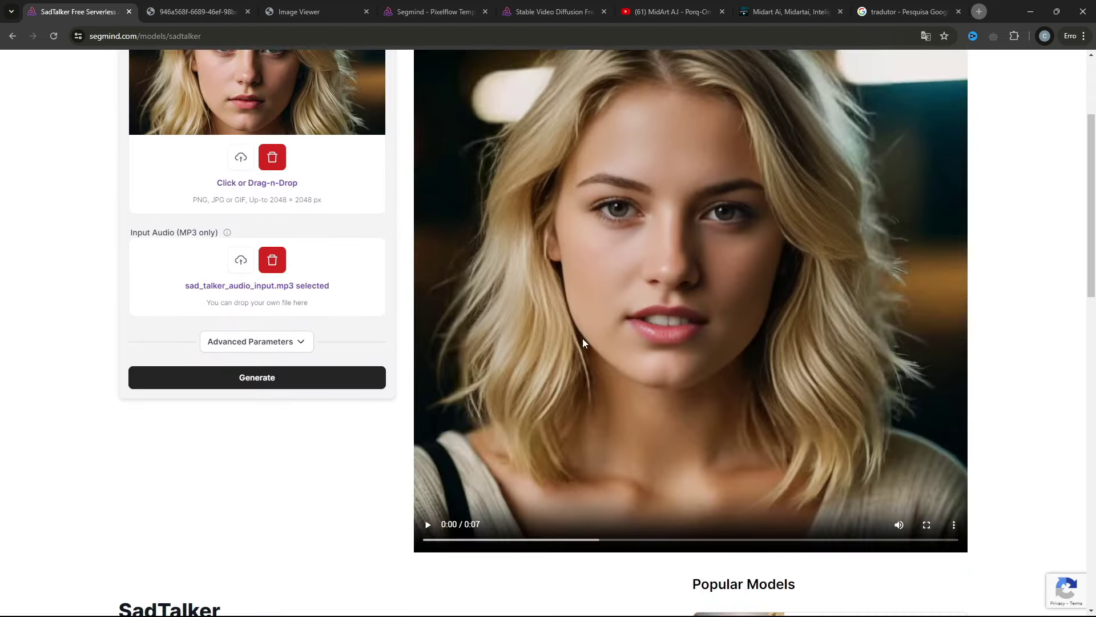
left_click(415, 533)
scroll(636, 390, "up", 1)
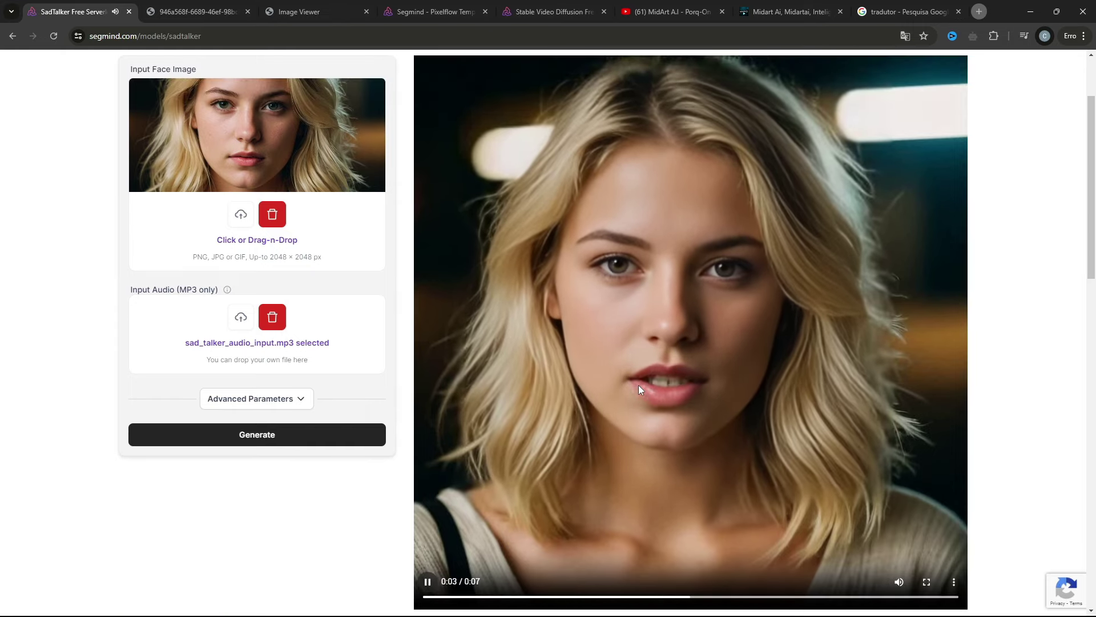
Step: Return to the models gallery, open the Hallo model, and watch its sample portrait video
left_click(13, 36)
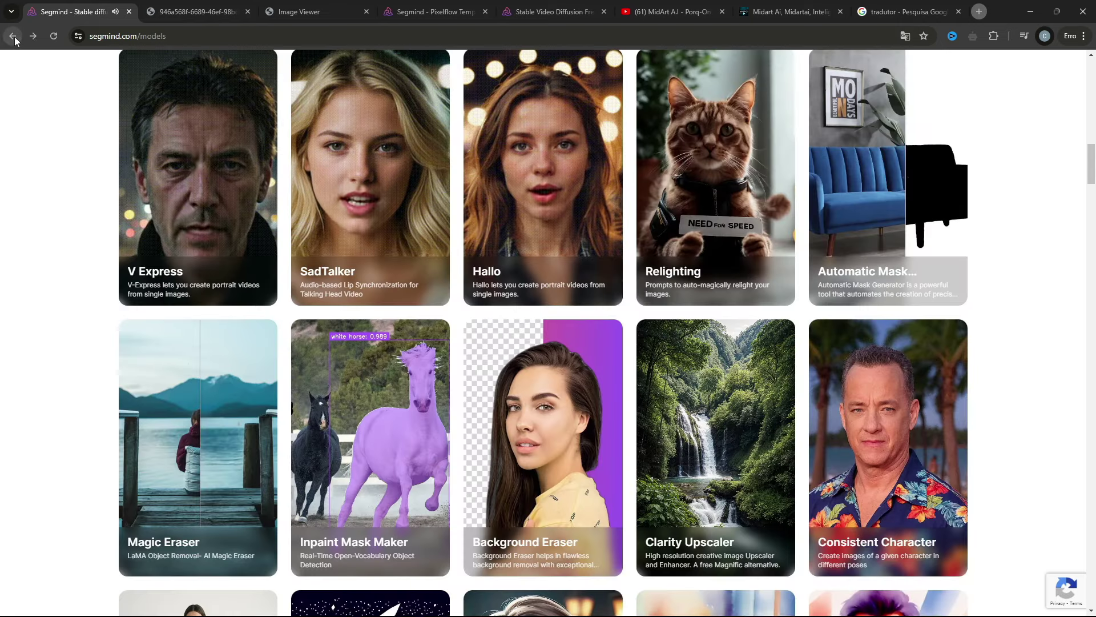
left_click(494, 197)
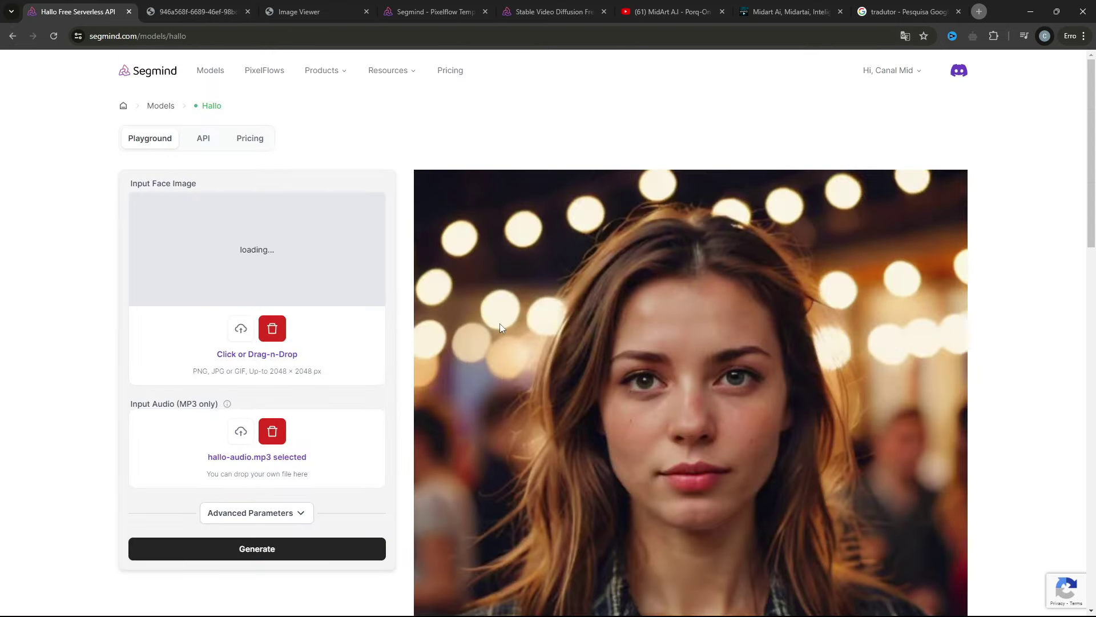
scroll(499, 323, "down", 3)
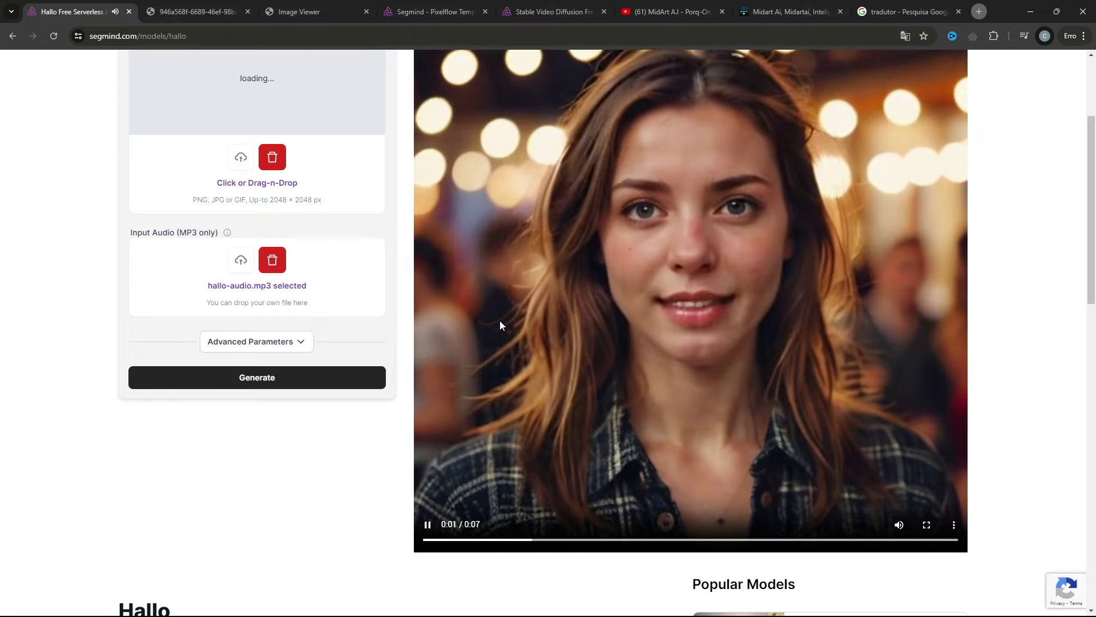
scroll(499, 320, "up", 3)
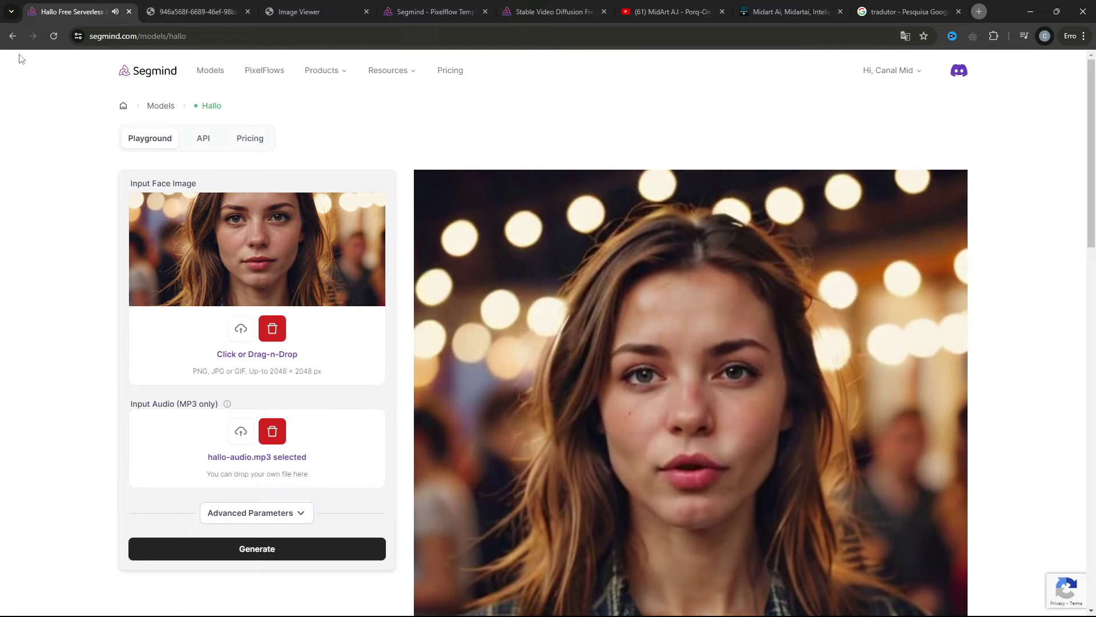
Step: Go back to the models gallery, open V Express, and view its sample portrait video and input settings
left_click(13, 36)
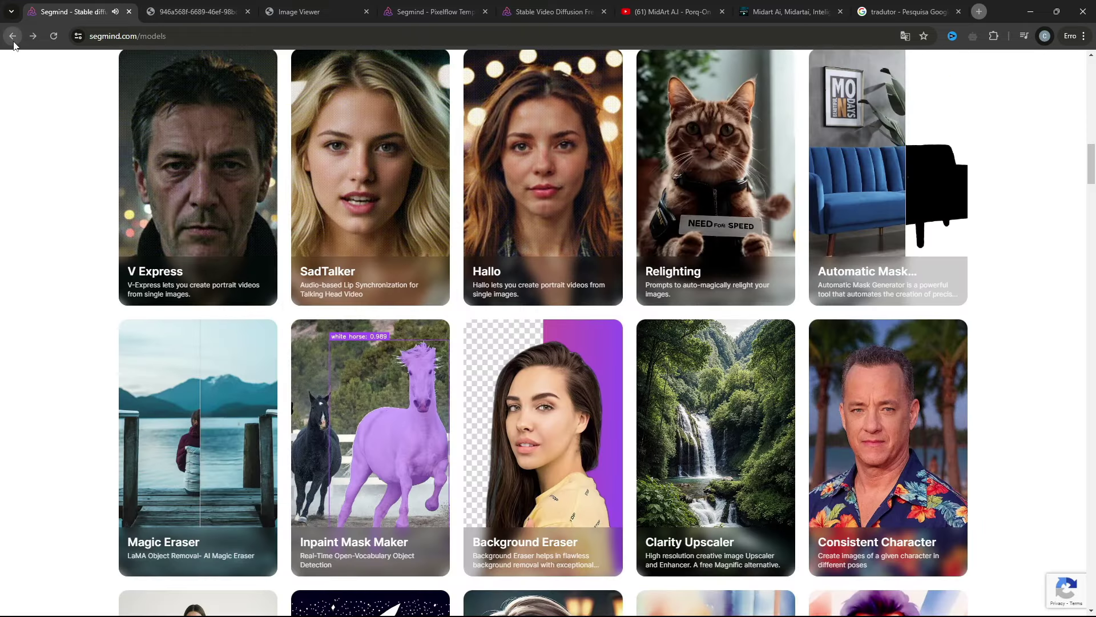
left_click(188, 196)
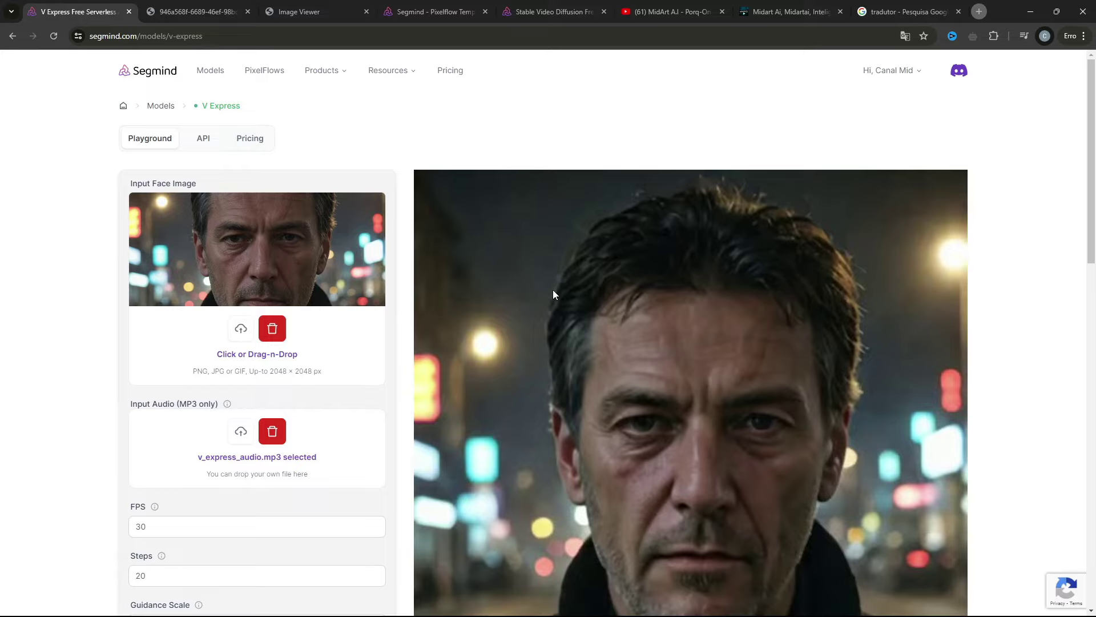
scroll(553, 291, "down", 3)
scroll(553, 291, "up", 3)
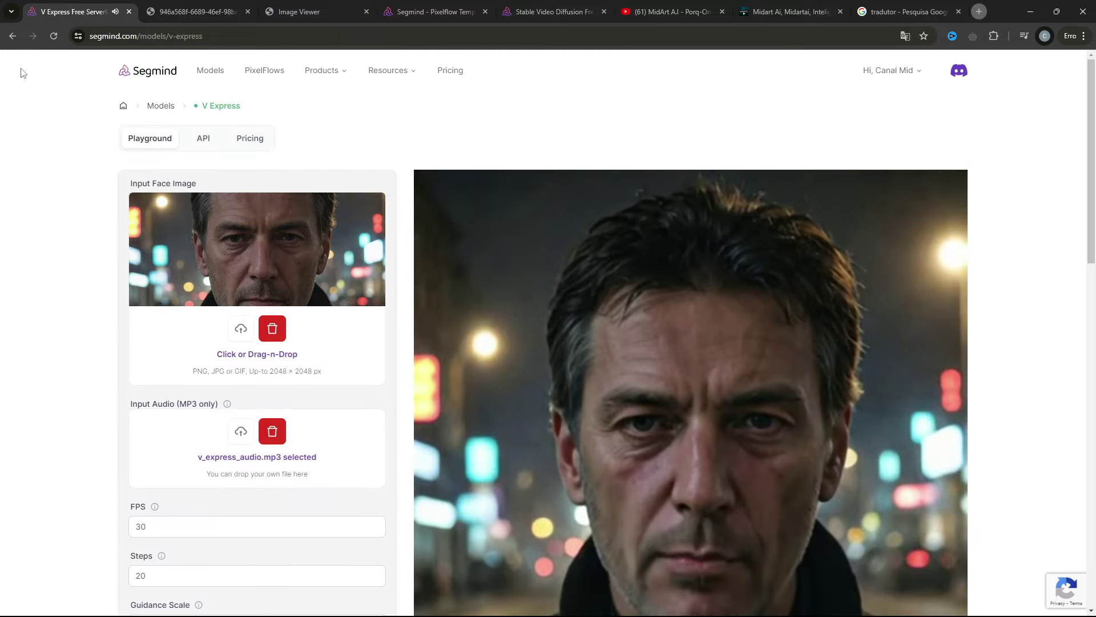
Step: Return to the models gallery, browse through the models, and reopen SadTalker
left_click(13, 36)
scroll(407, 312, "up", 1)
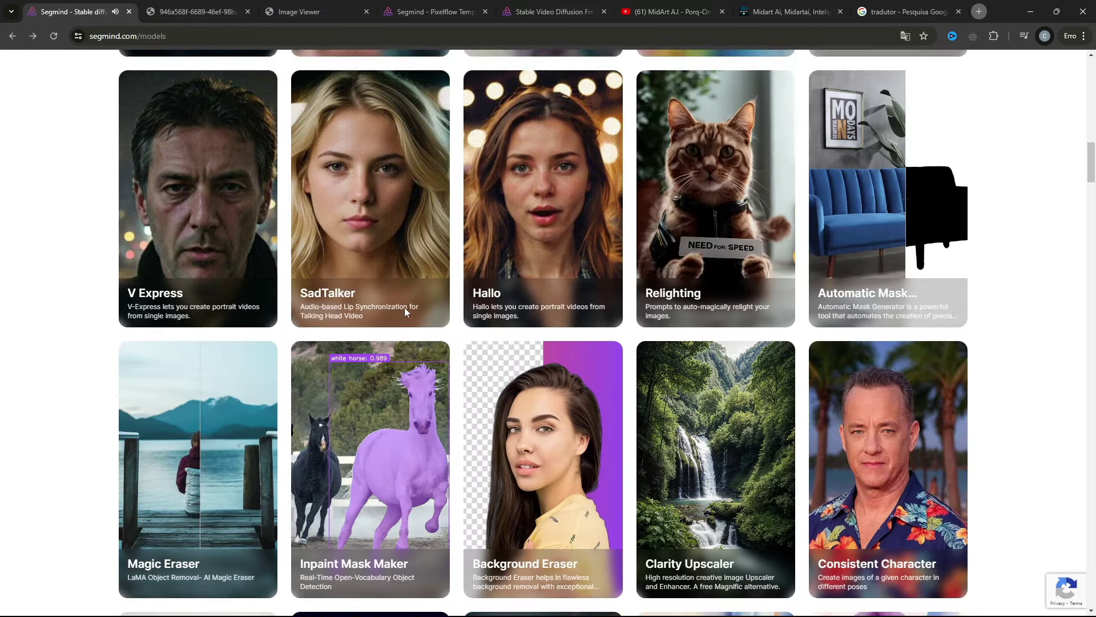
scroll(407, 312, "up", 12)
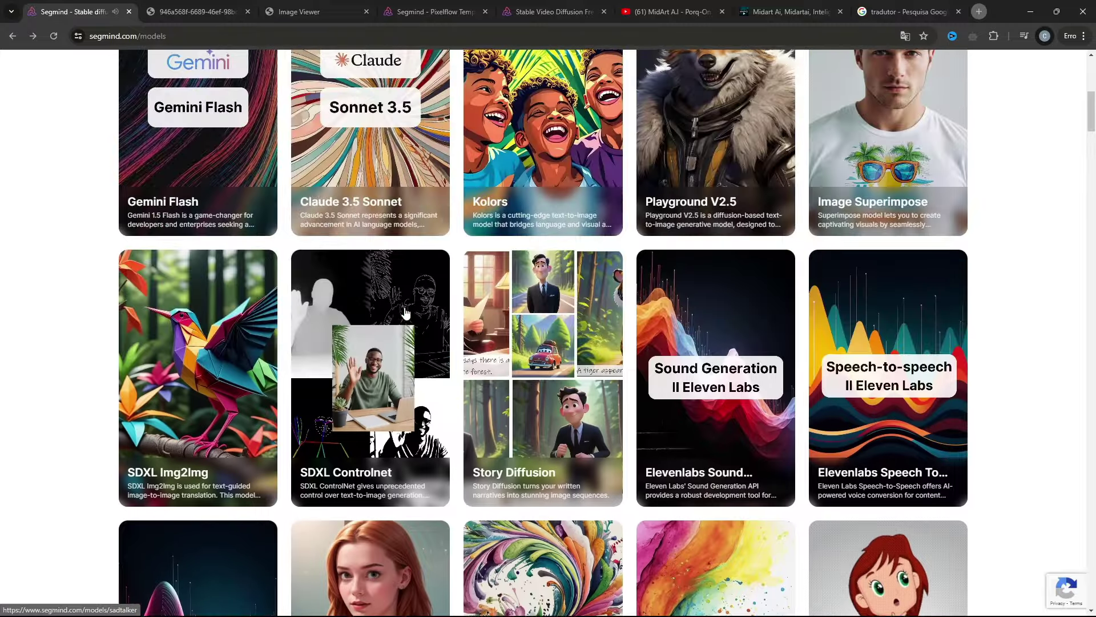
scroll(405, 312, "up", 3)
scroll(342, 314, "down", 15)
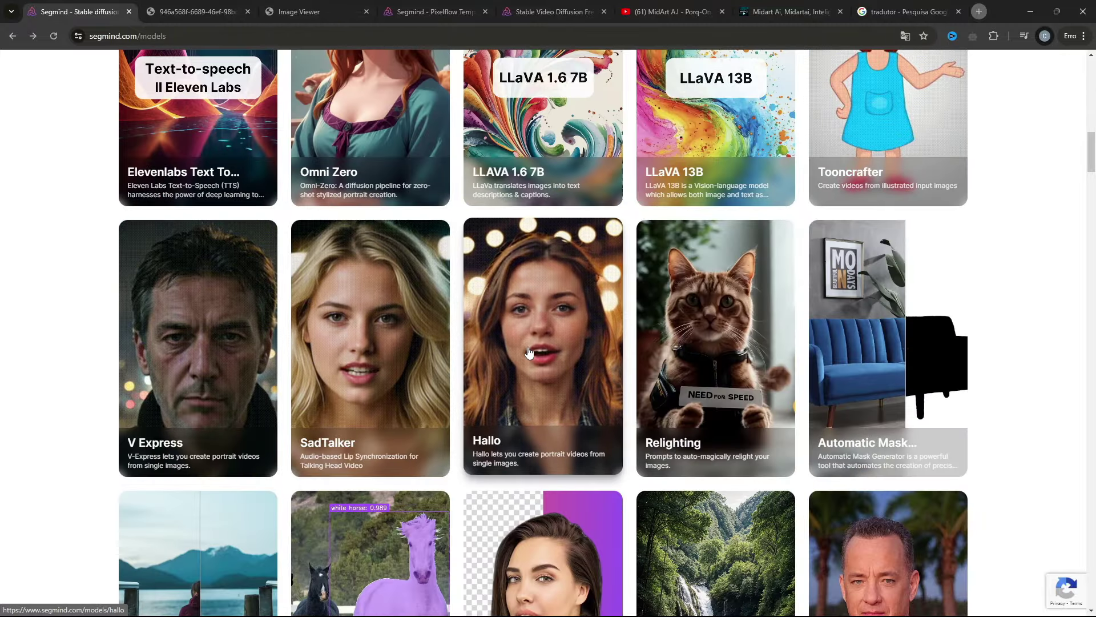
left_click(379, 306)
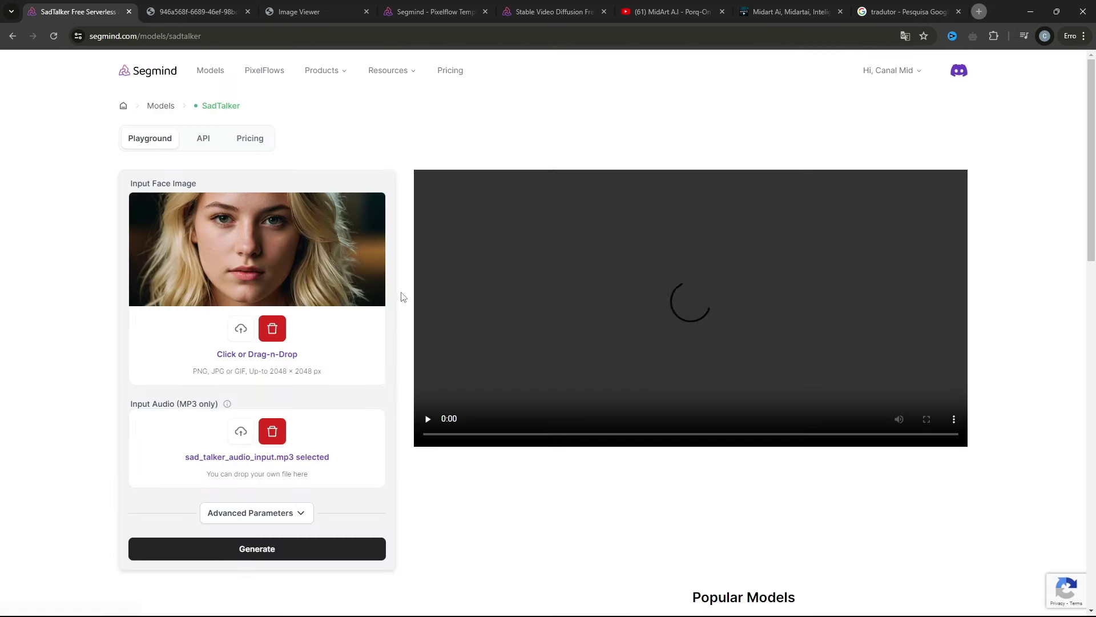
scroll(528, 375, "down", 3)
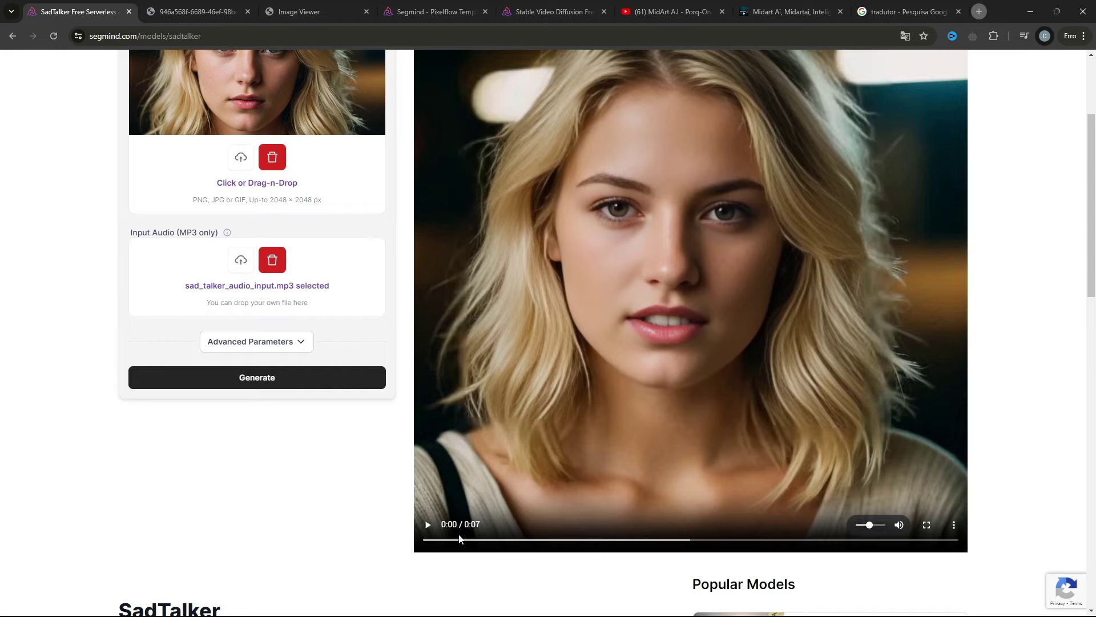
Step: Open ElevenLabs in a new browser tab and sign in with the Google account
left_click(979, 11)
type("elev")
key("Return")
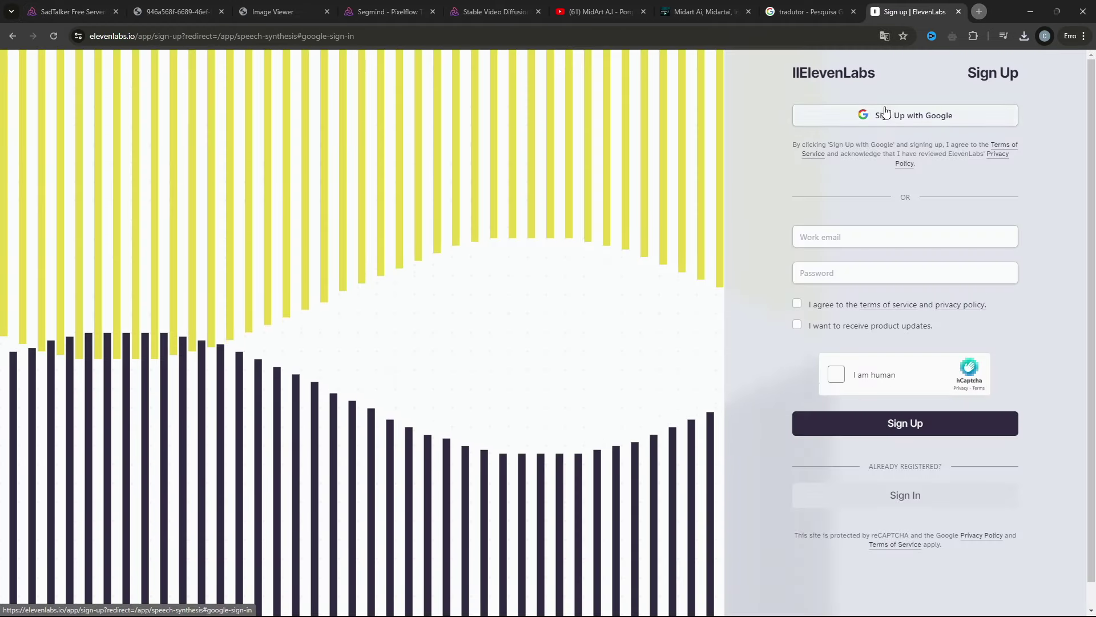
left_click(815, 114)
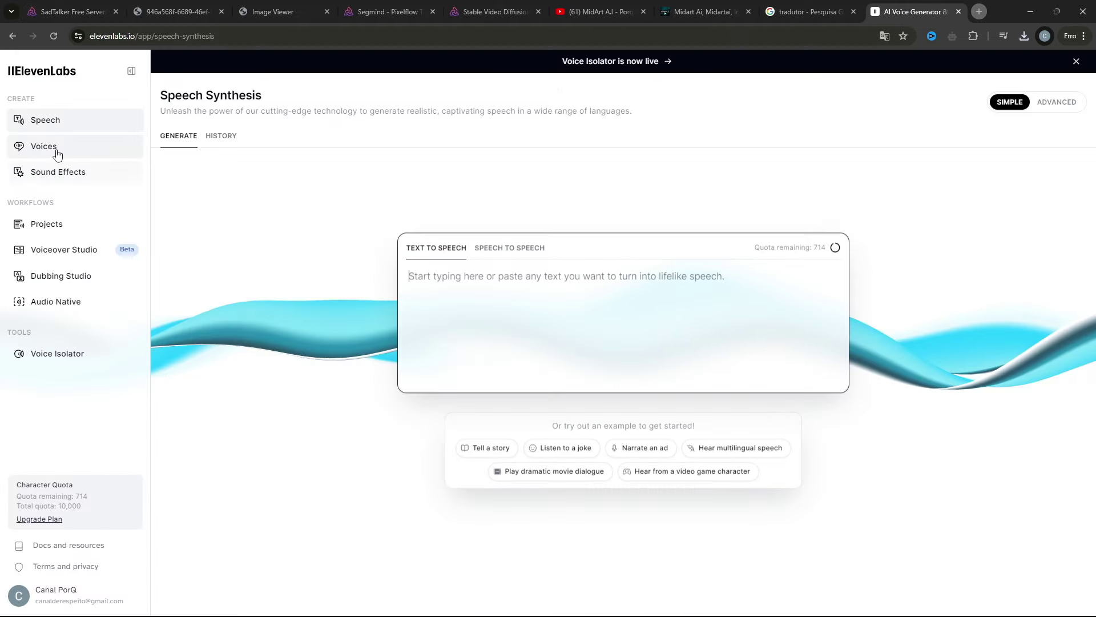
Step: Open the ElevenLabs voices list and listen to the Adam and Antoni voice previews
left_click(53, 149)
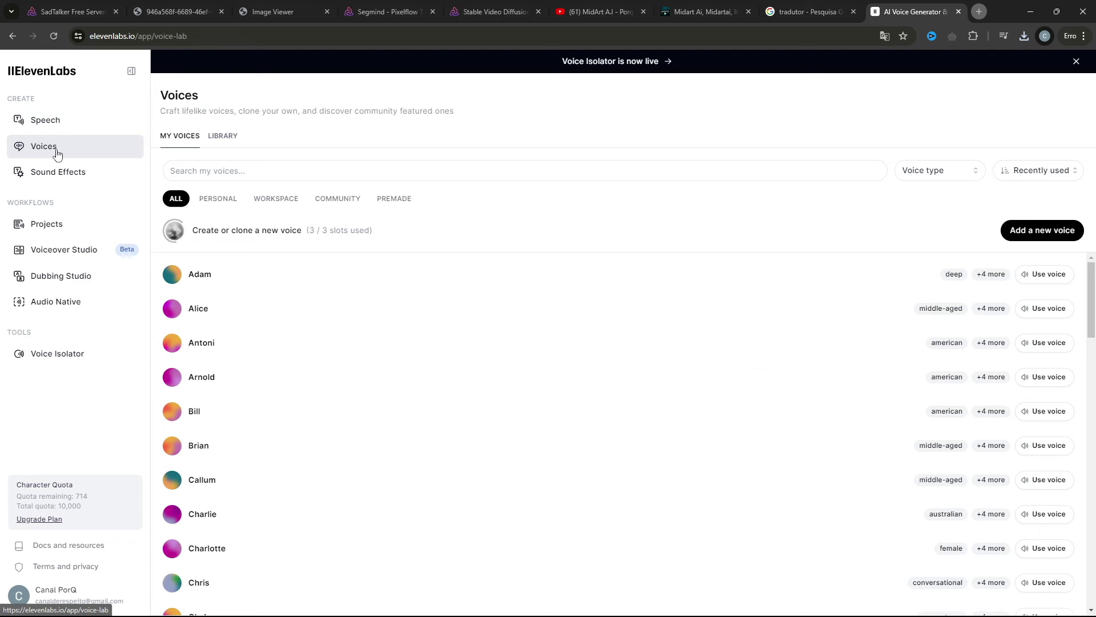
scroll(381, 342, "down", 2)
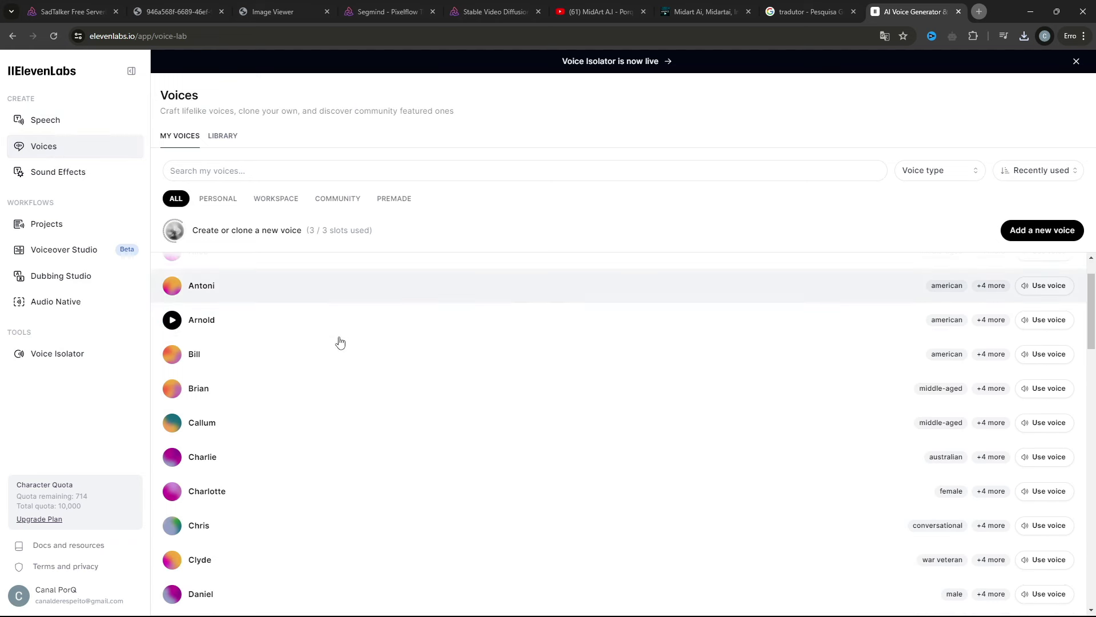
scroll(320, 331, "up", 2)
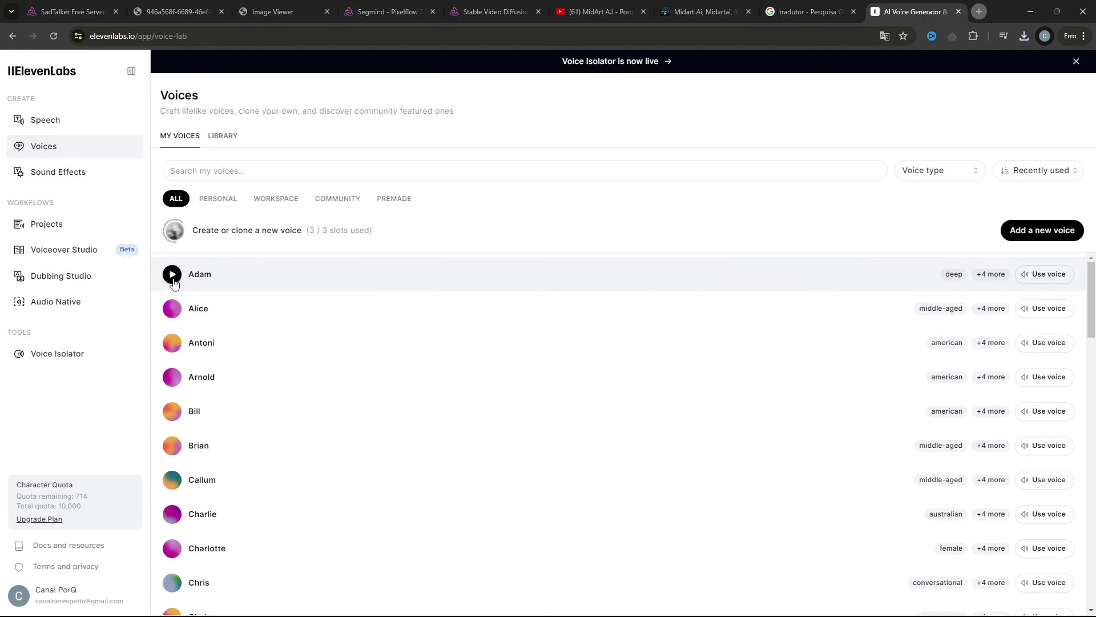
left_click(173, 274)
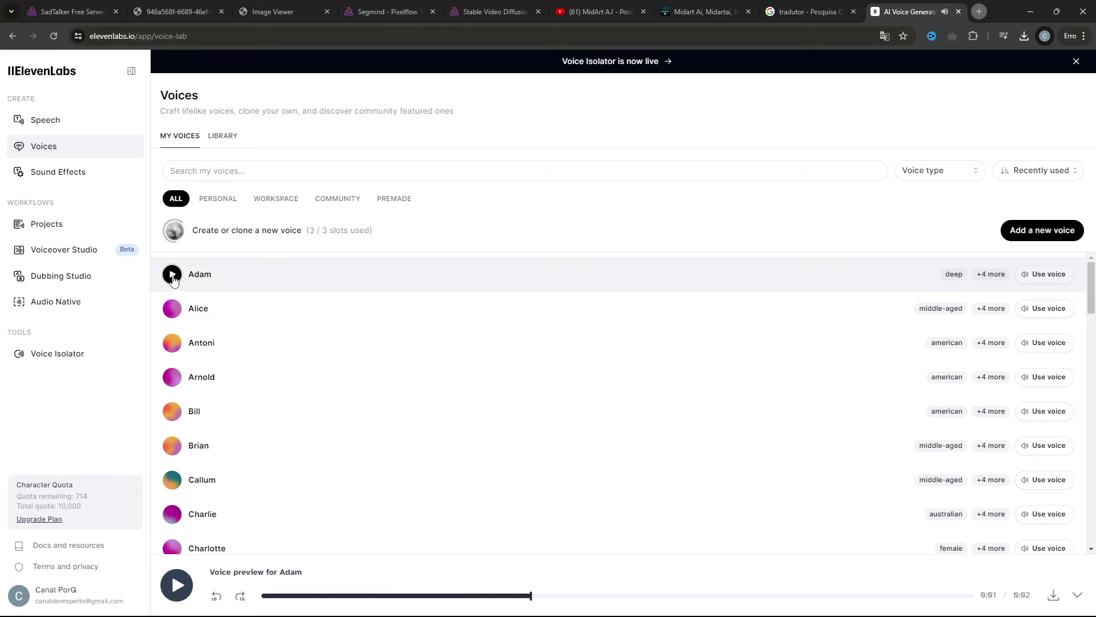
scroll(173, 279, "down", 2)
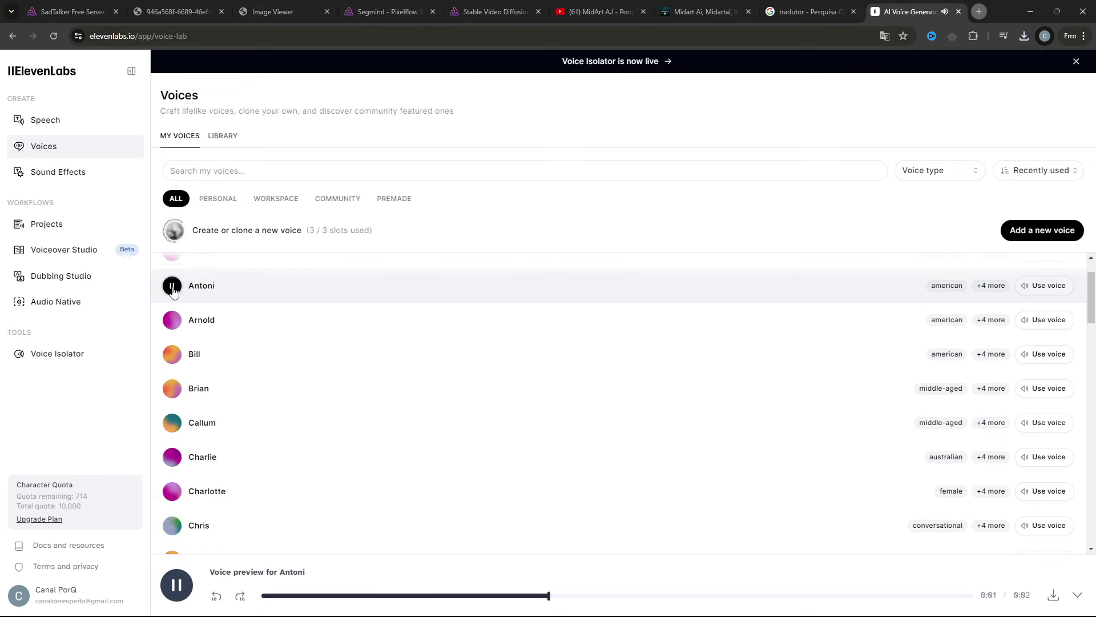
Step: Generate speech with the Antoni voice from the text "Nessa I.A você consegue criar avatar falante realista como este!"
left_click(199, 287)
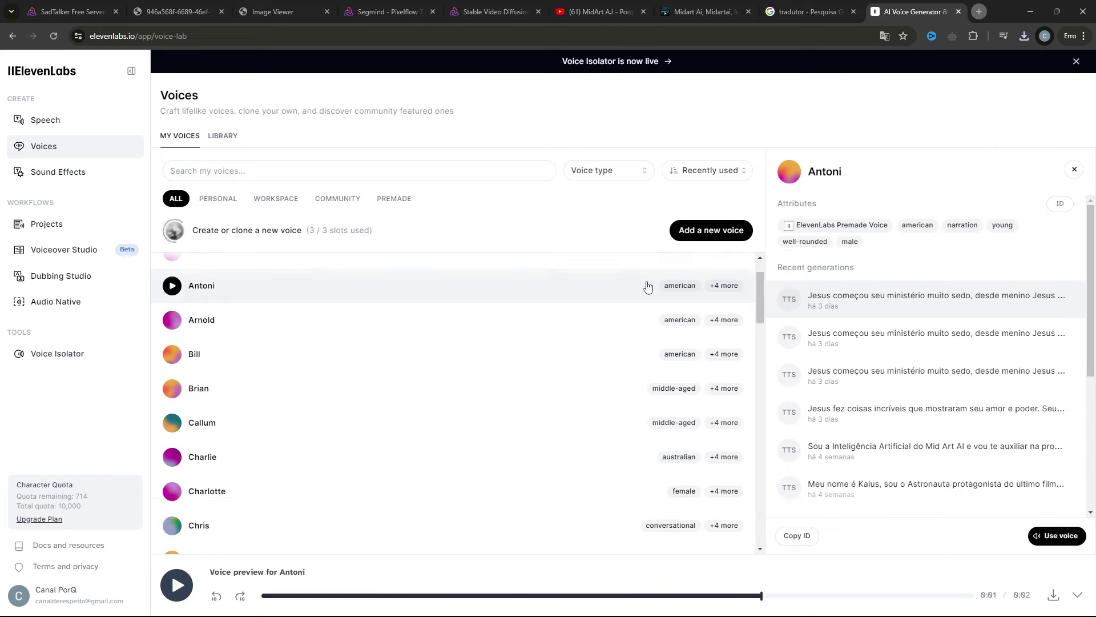
left_click(1060, 537)
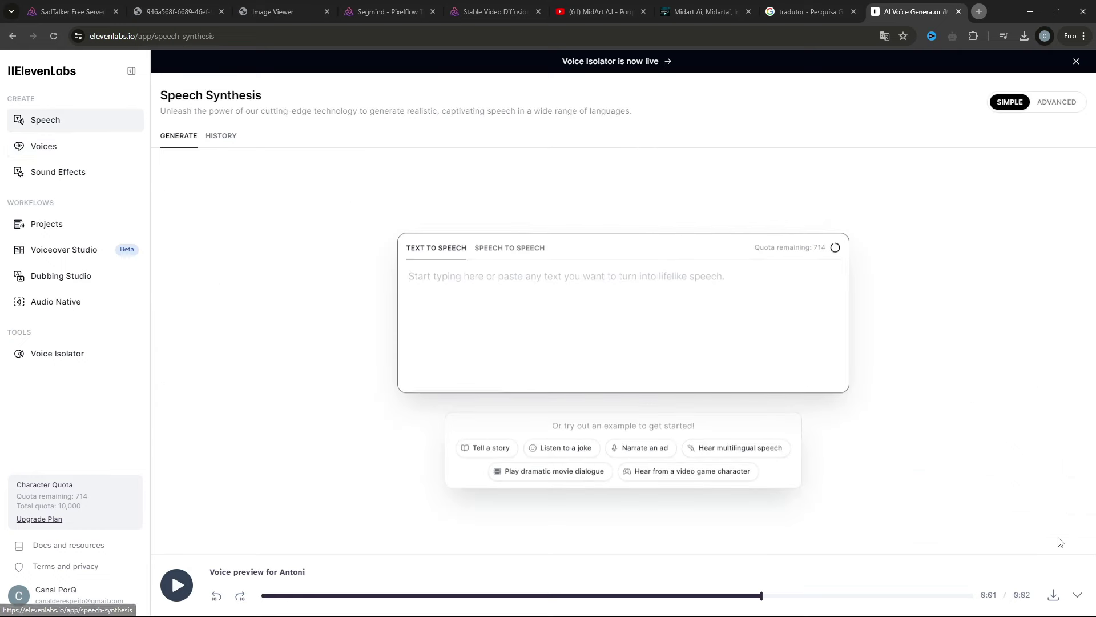
left_click(476, 284)
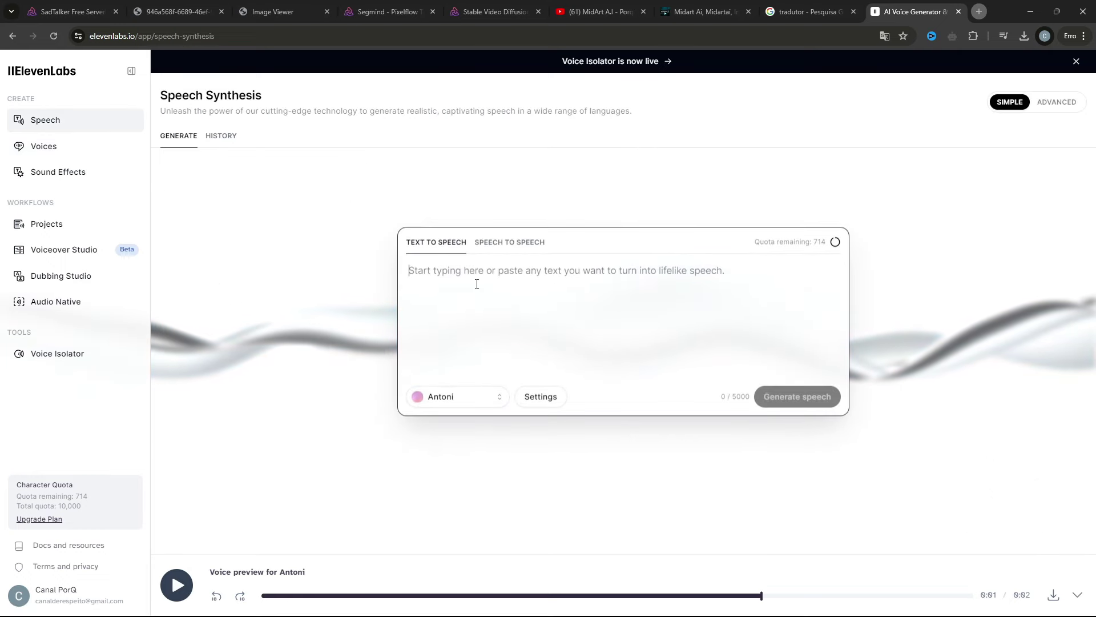
type("Nessa I.A você consegue ")
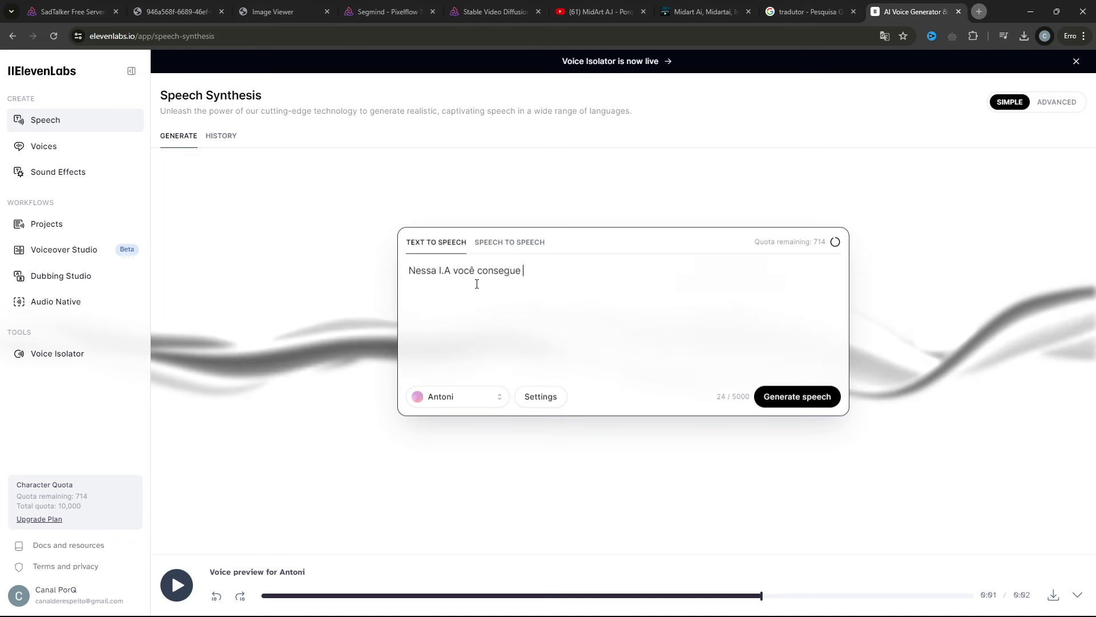
type("criar avatar falante realista como este!")
left_click(786, 402)
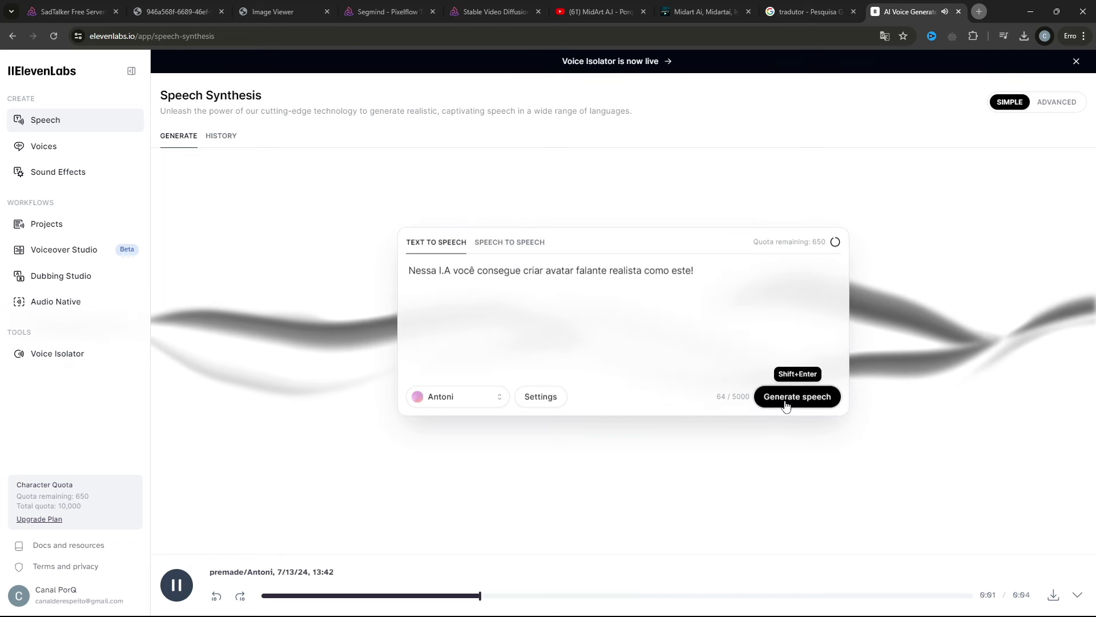
Step: Download the generated speech as an MP3 file into the Downloads folder
left_click(1053, 595)
left_click(88, 206)
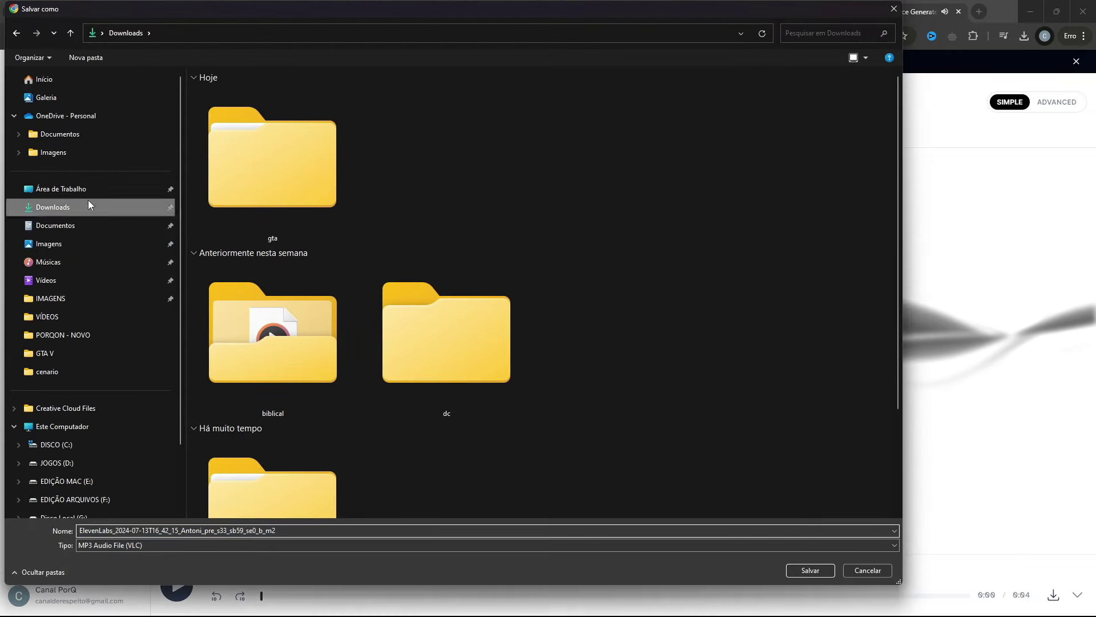
left_click(810, 571)
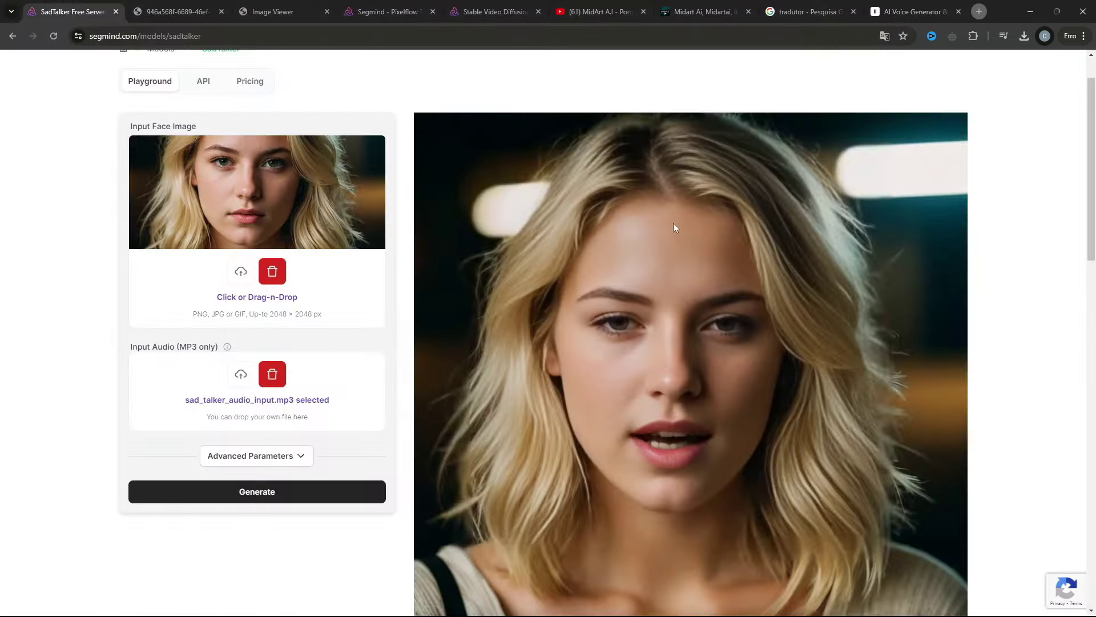
Step: In SadTalker, upload the realistic Michael from GTA V image and the downloaded ElevenLabs MP3, and generate the talking video
left_click(242, 272)
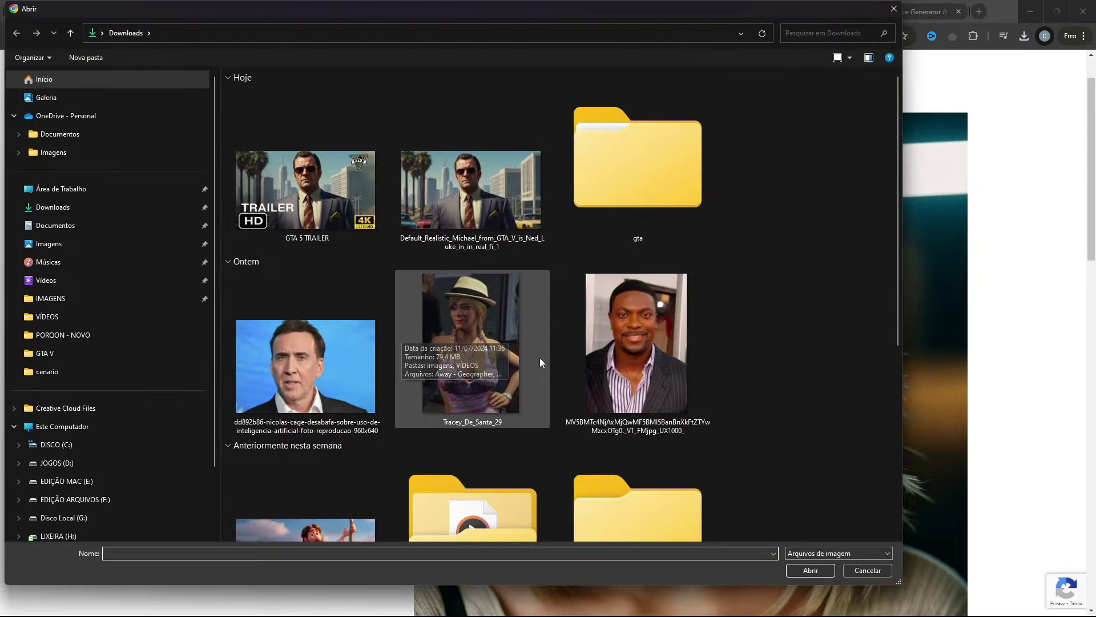
double_click(469, 215)
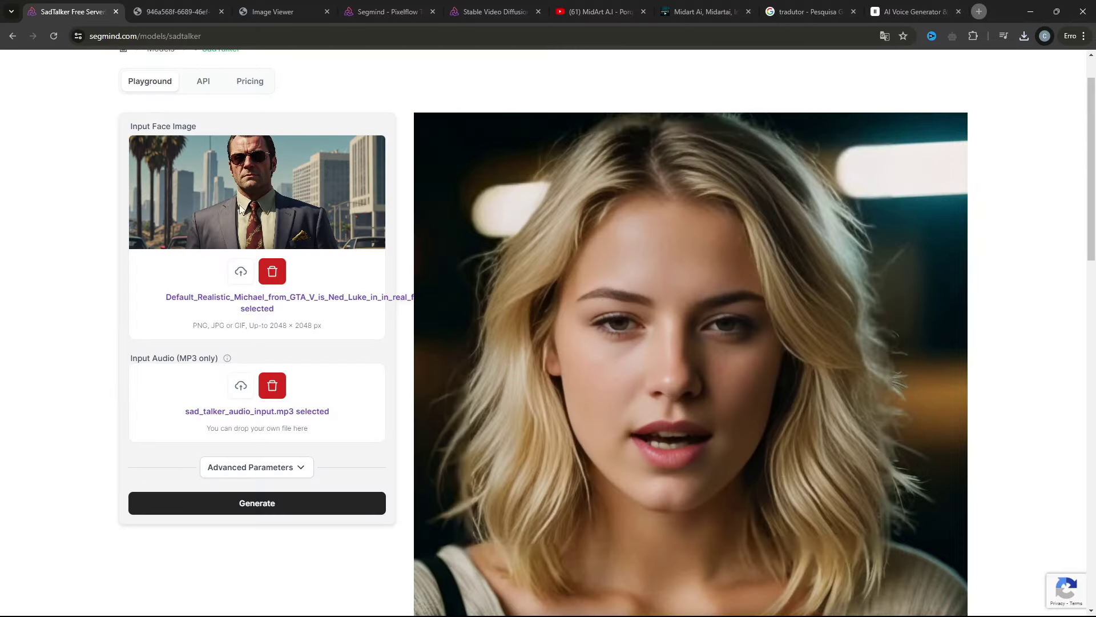
left_click(240, 388)
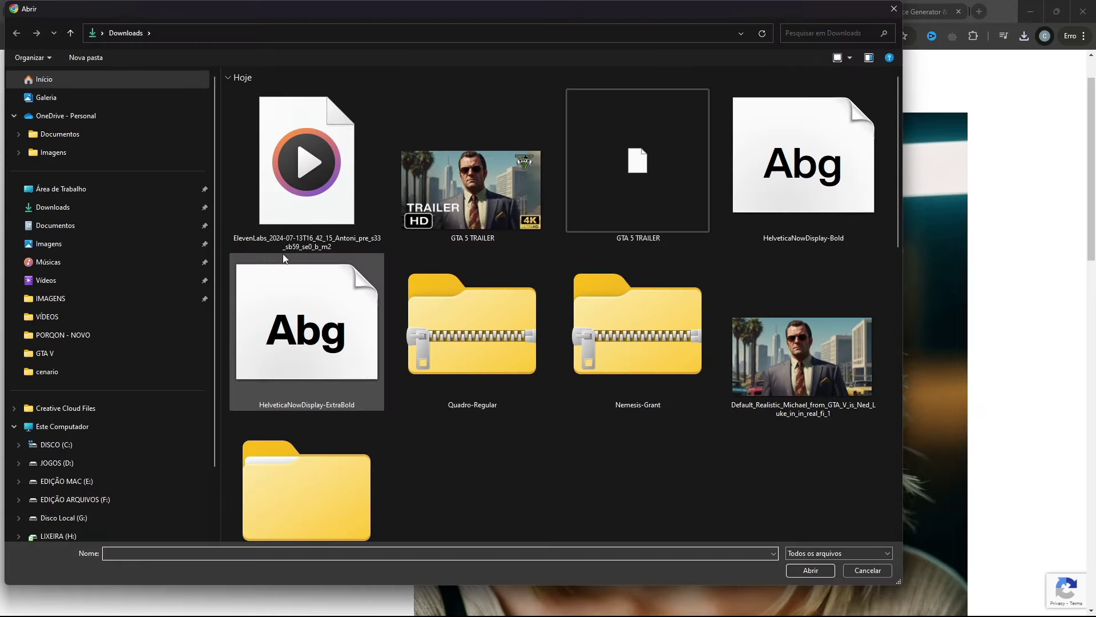
double_click(297, 193)
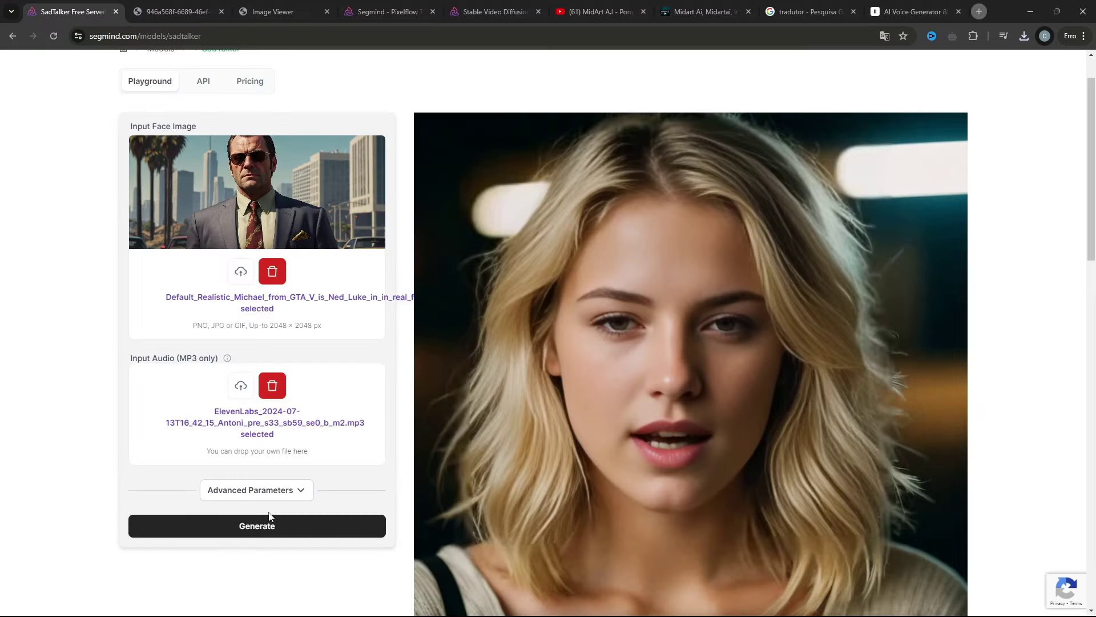
left_click(255, 524)
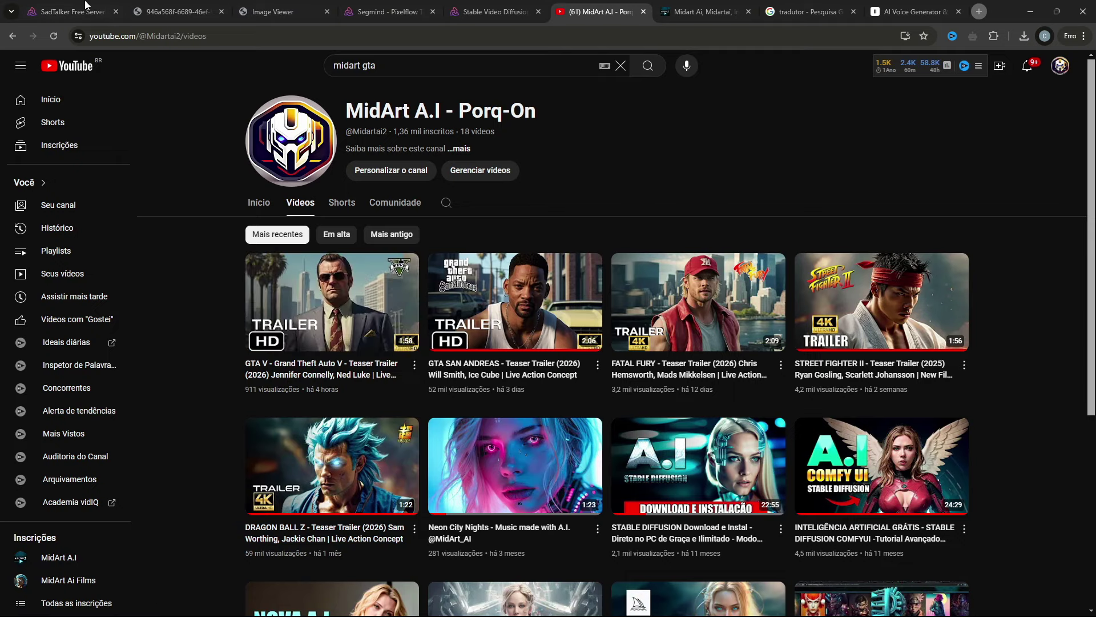
Step: Check the generated SadTalker video, and switch to the MidArt A.I YouTube channel's videos page
left_click(85, 12)
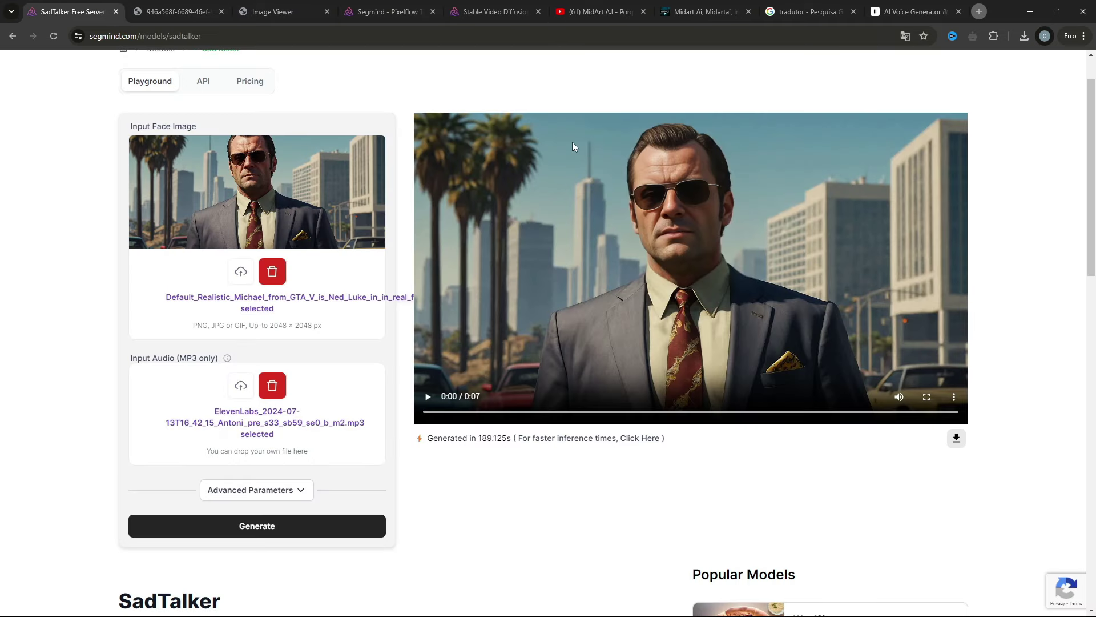
left_click(600, 10)
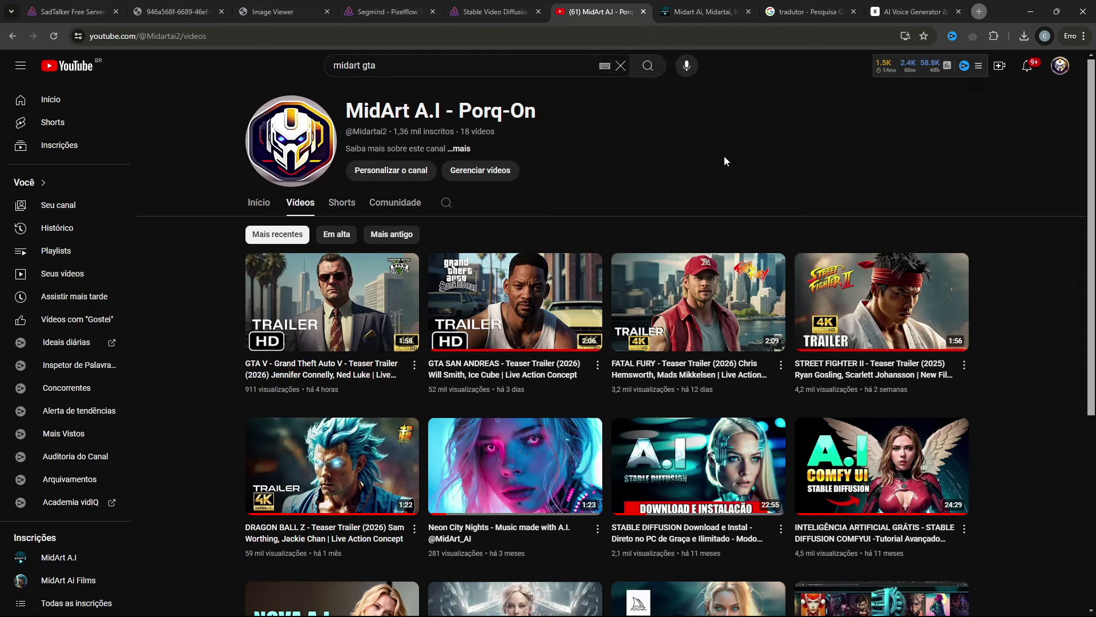
Step: Open the GTA V teaser trailer in a new tab, and watch it in full screen up to about 0:30
mouse_move(319, 327)
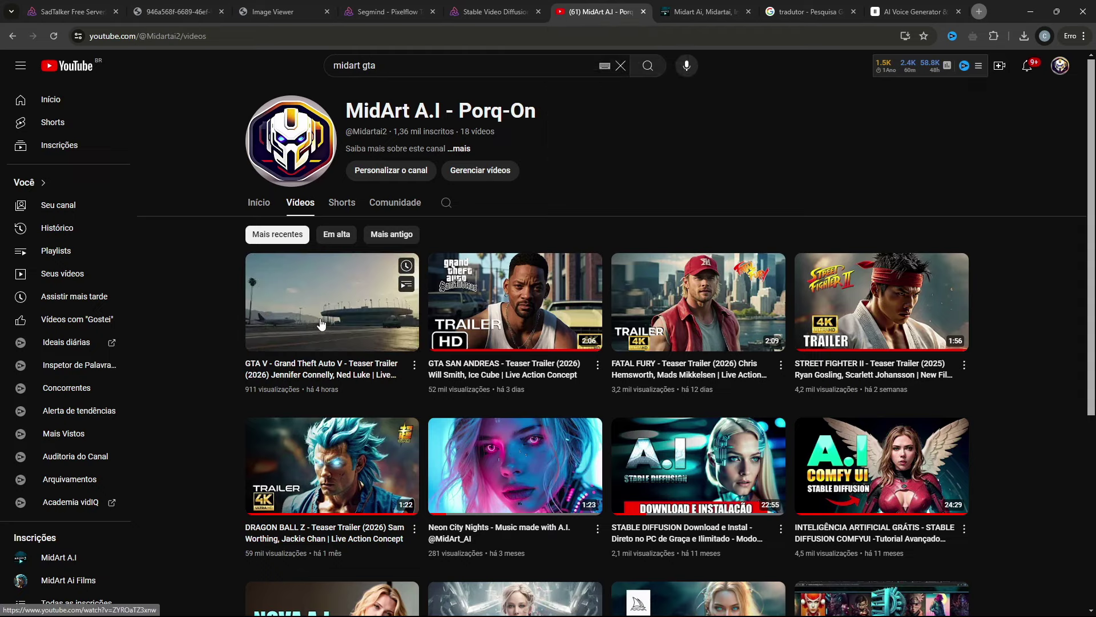
right_click(330, 320)
left_click(354, 328)
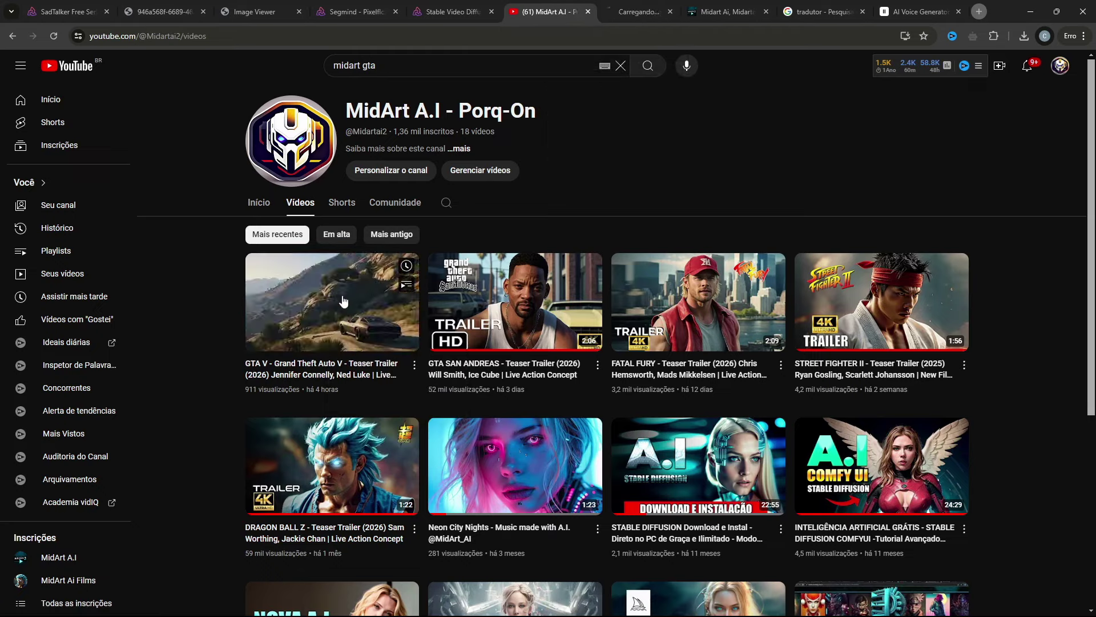
left_click(633, 11)
left_click(513, 279)
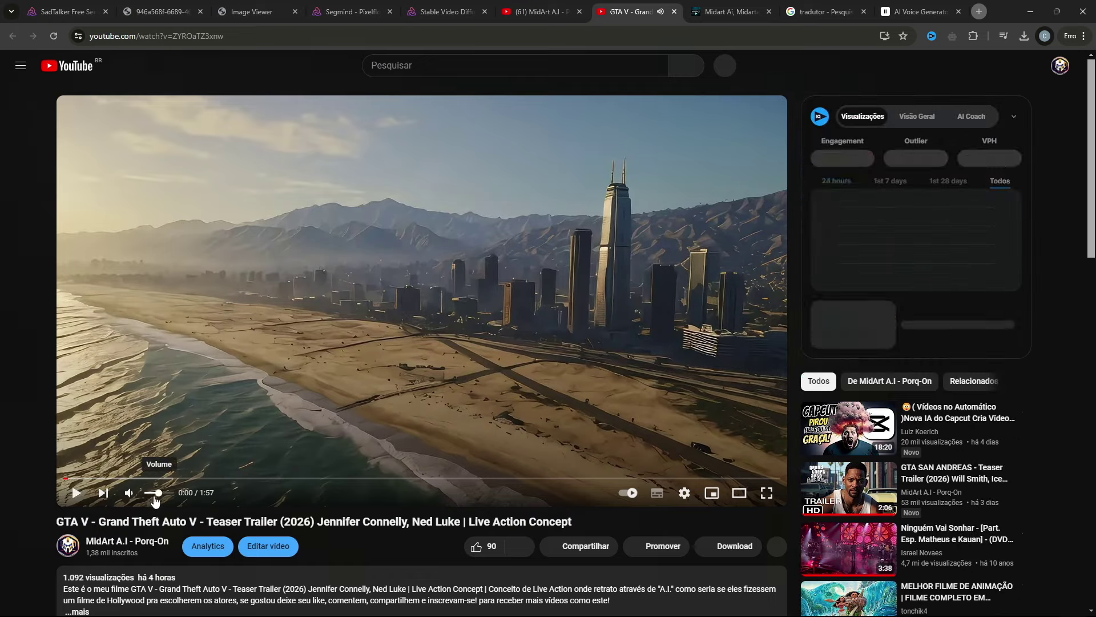
left_click(173, 323)
key("f")
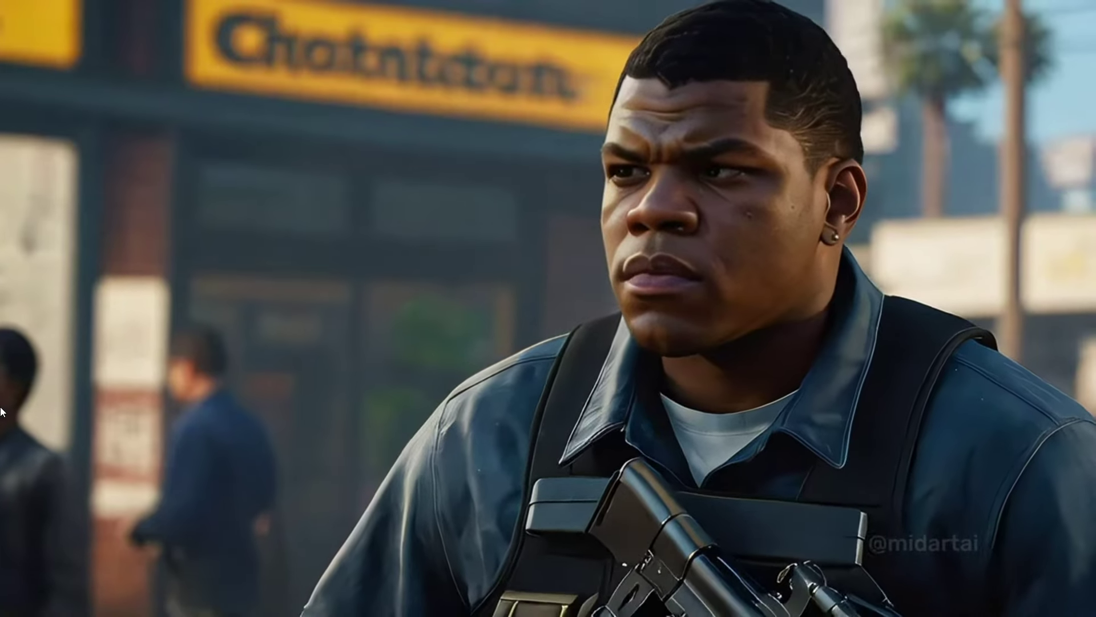
key("Escape")
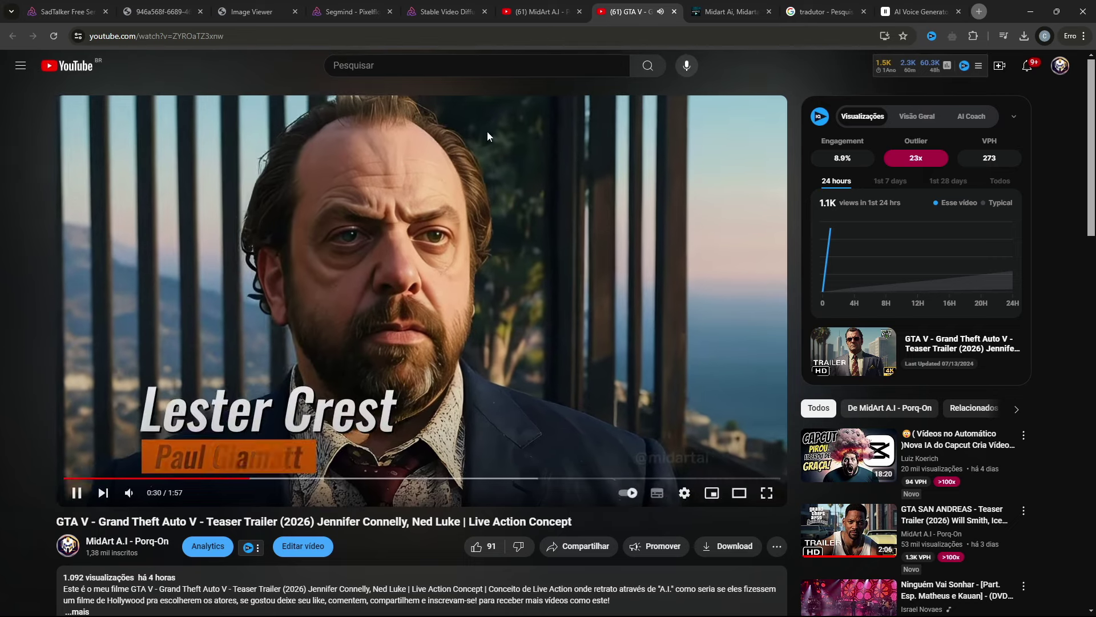
left_click(488, 132)
Step: Return to the MidArt A.I channel's videos and watch the Dragon Ball Z teaser trailer up to about 0:30
left_click(550, 5)
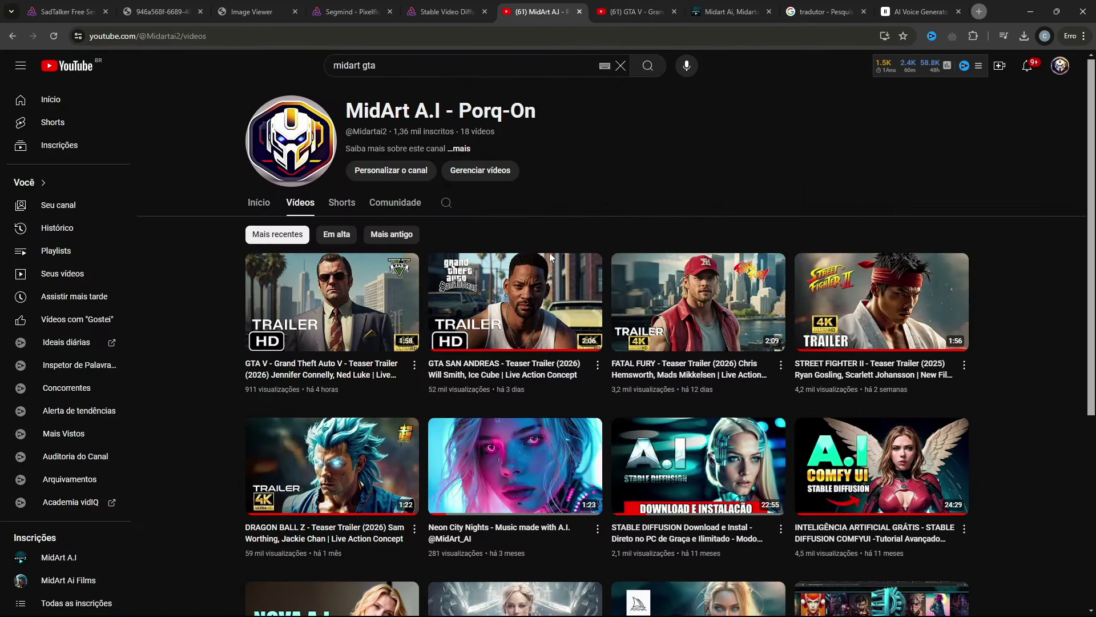
mouse_move(549, 257)
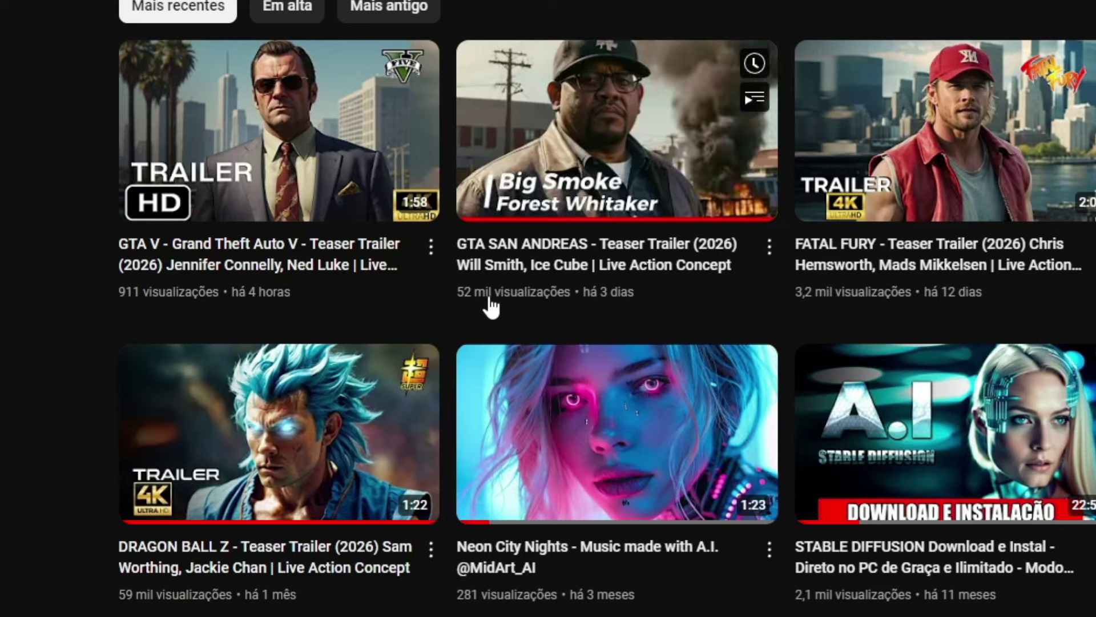
mouse_move(165, 536)
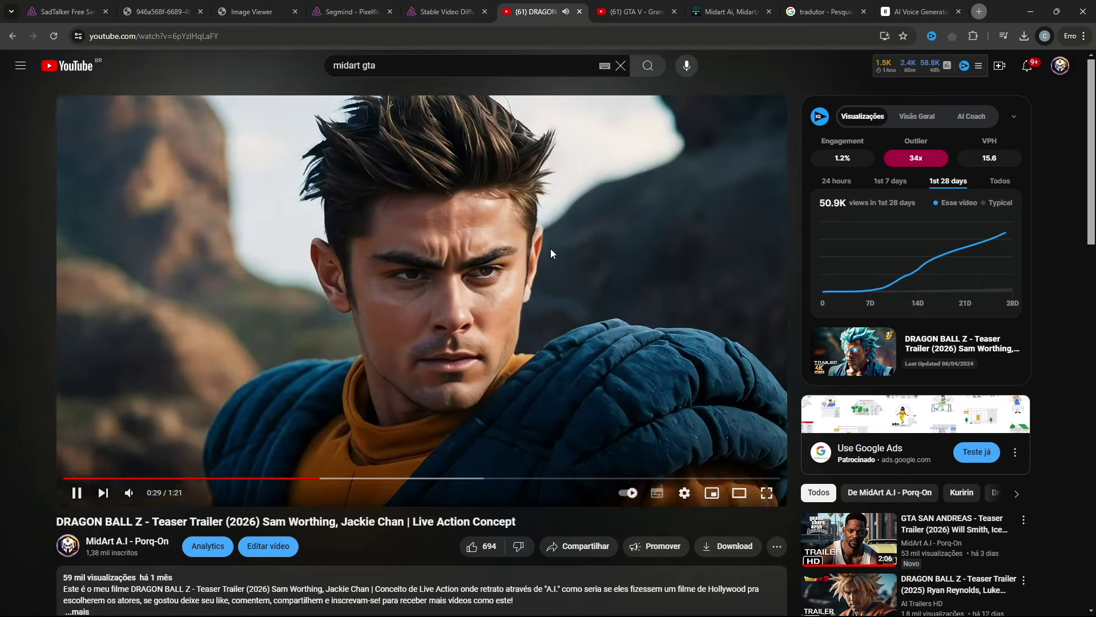
left_click(485, 210)
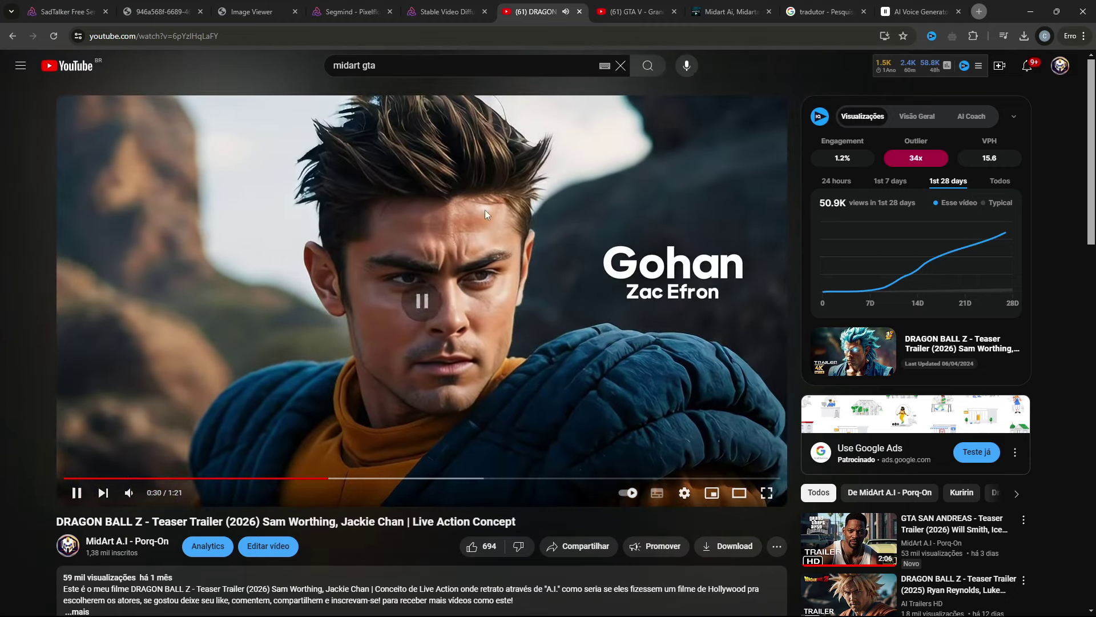
Step: From the GTA V trailer's suggestions, open the GTA San Andreas teaser trailer and skim its scenes at about 0:25, 1:25 and 1:35
left_click(606, 7)
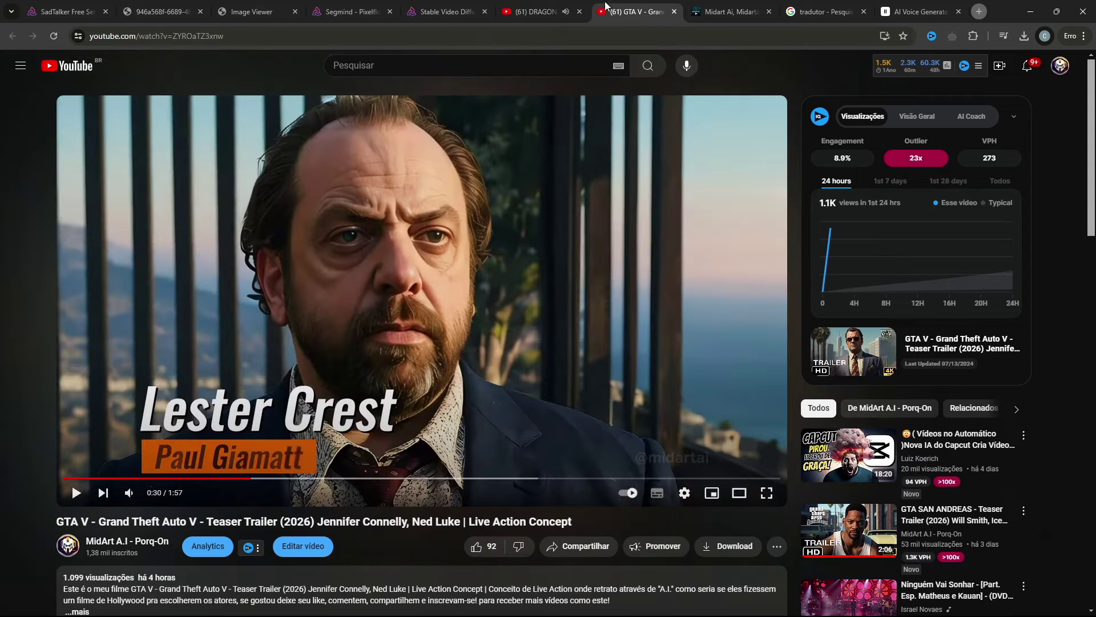
left_click(868, 557)
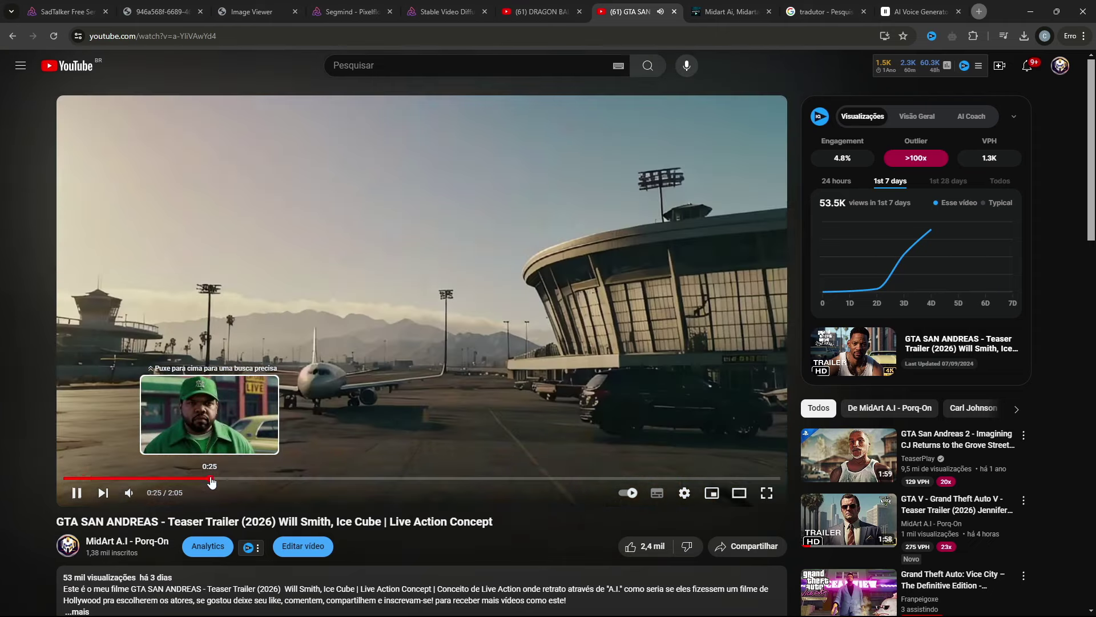
left_click(211, 480)
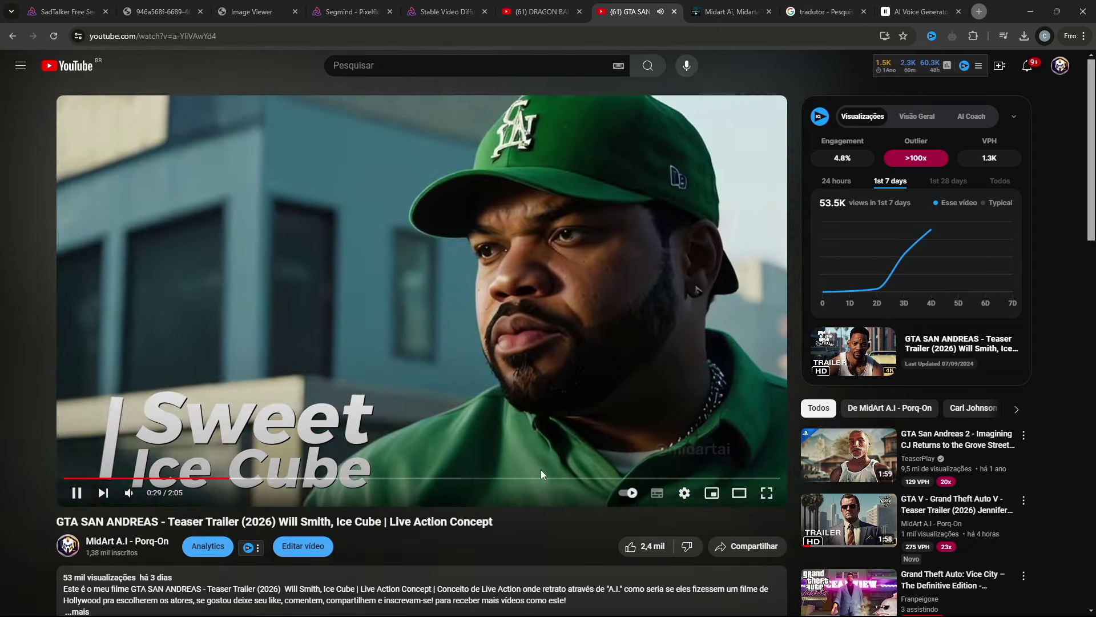
left_click(552, 478)
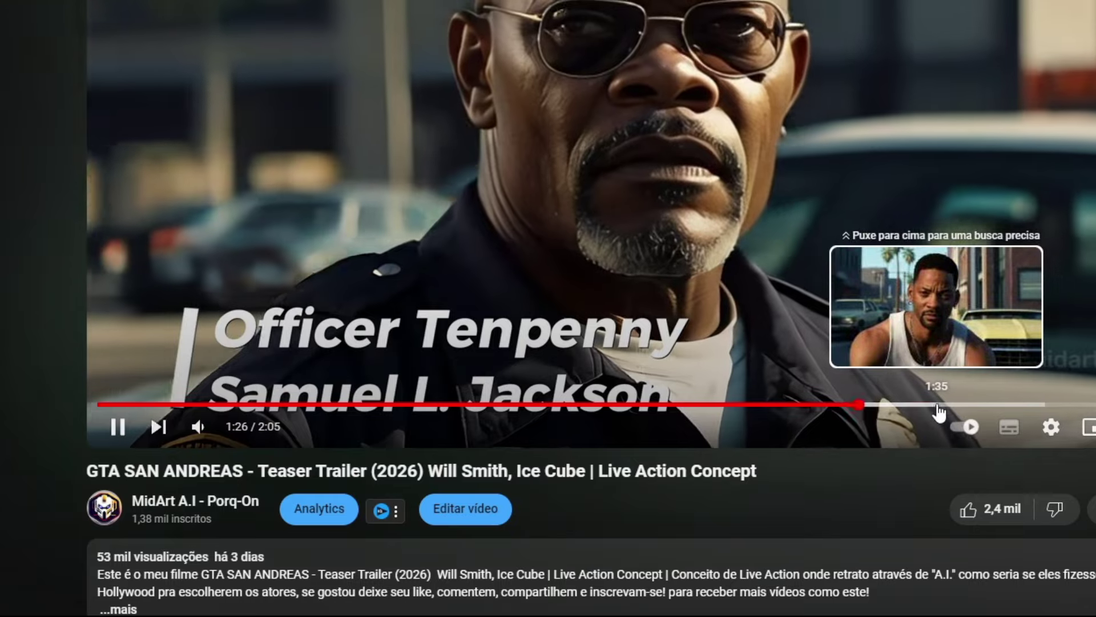
left_click(938, 406)
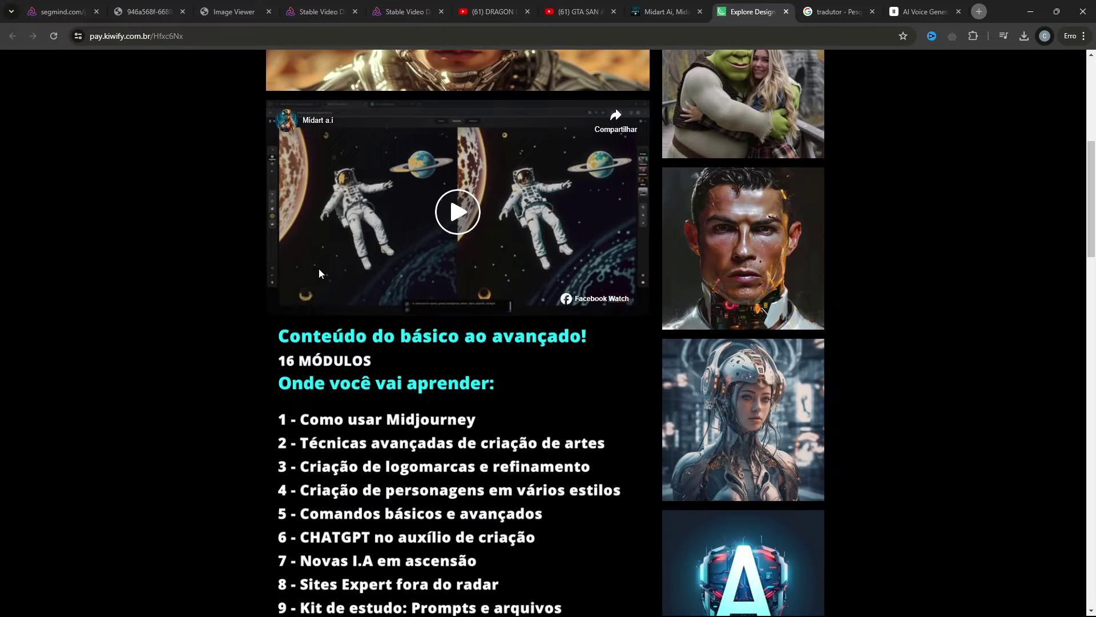
Step: Look over the Kiwify course page's module list, and return to the GTA San Andreas trailer to skim more scenes, ending at 0:25
scroll(320, 274, "down", 5)
scroll(465, 362, "up", 6)
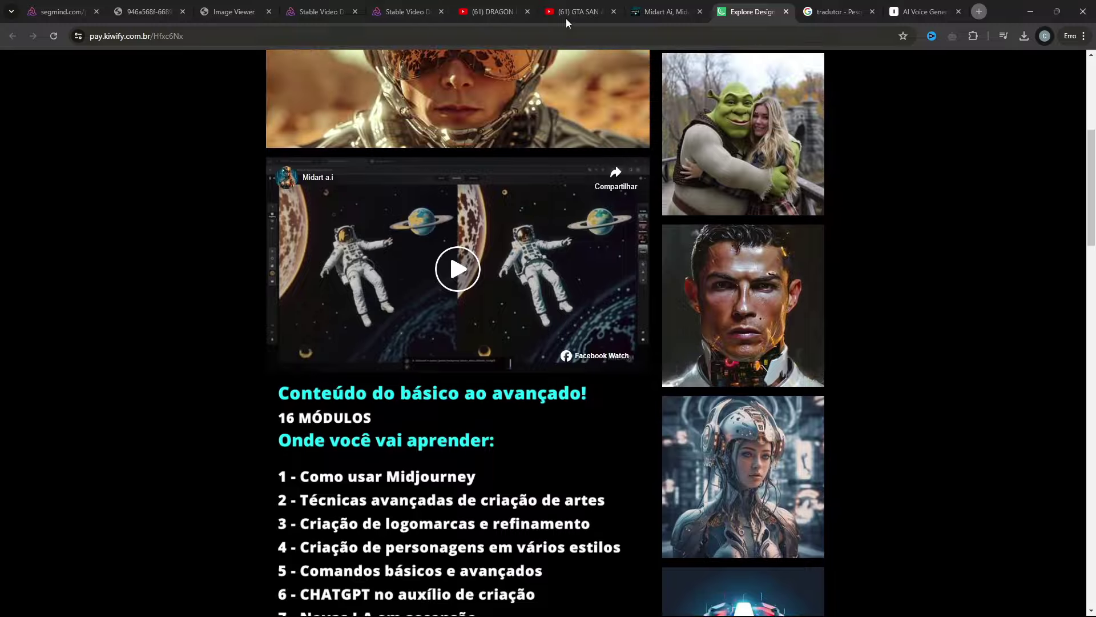
left_click(570, 14)
left_click(401, 334)
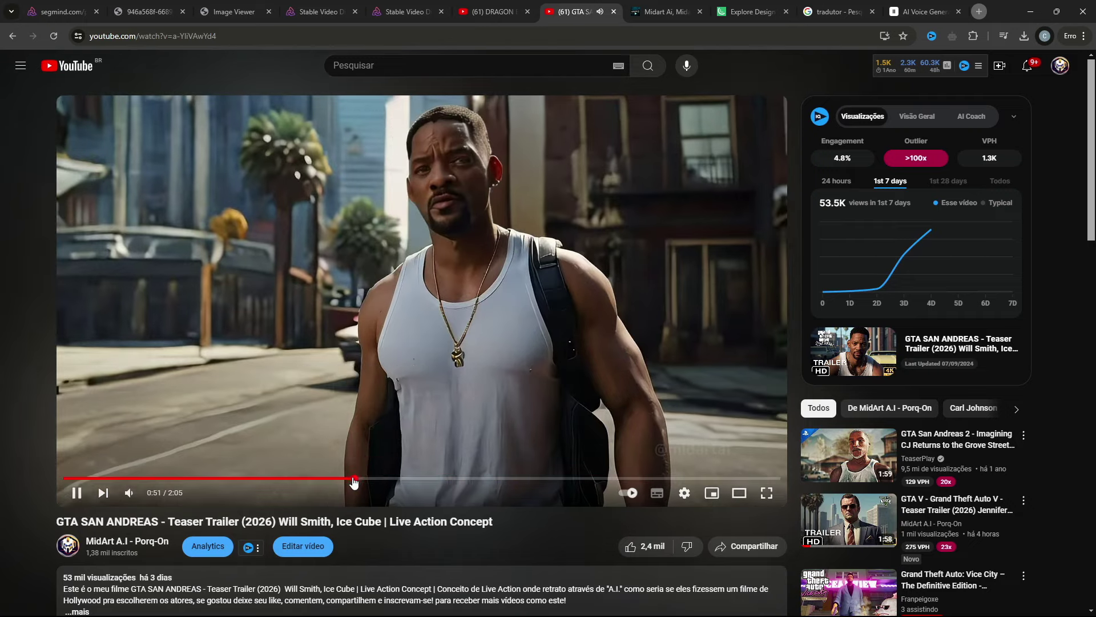
left_click(359, 477)
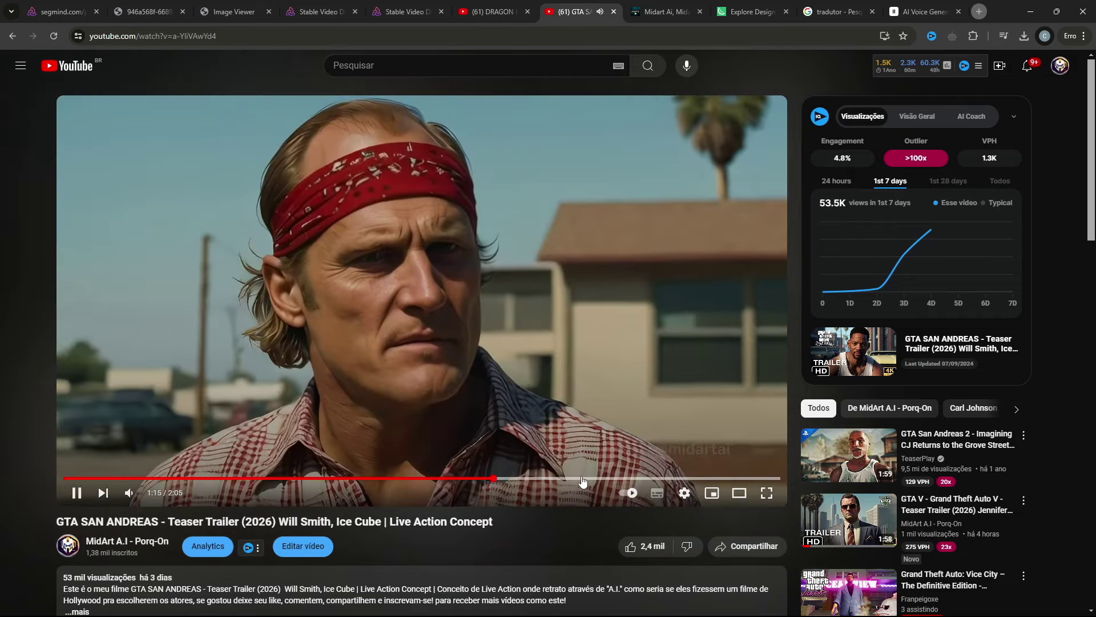
left_click(582, 477)
left_click(206, 477)
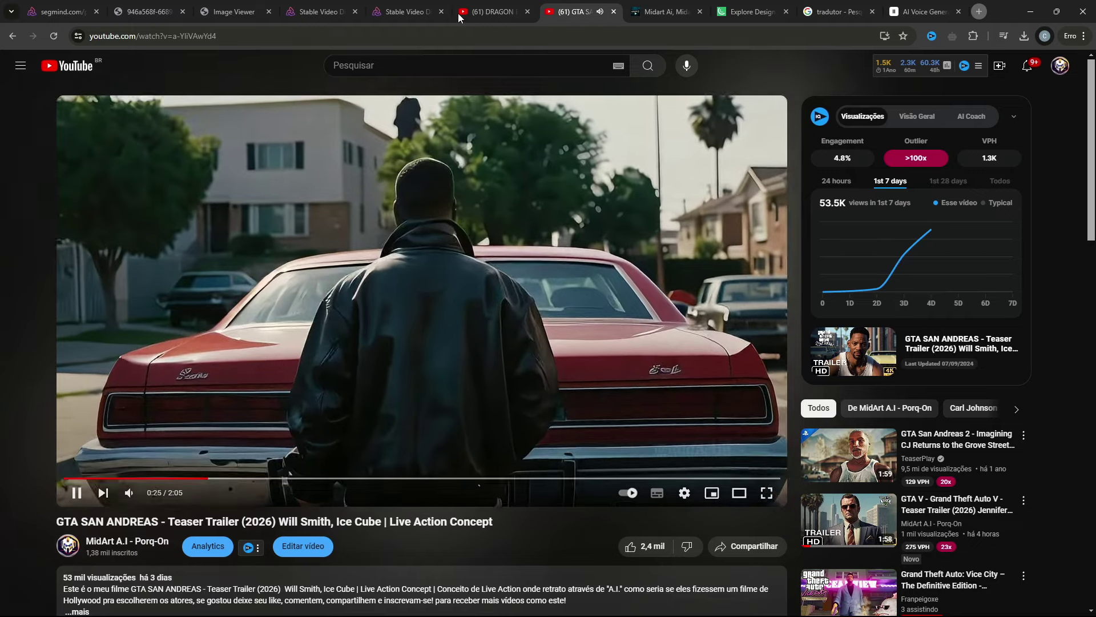
Step: Switch to the Dragon Ball Z teaser trailer and skim through it to about 1:19
left_click(458, 12)
left_click(188, 479)
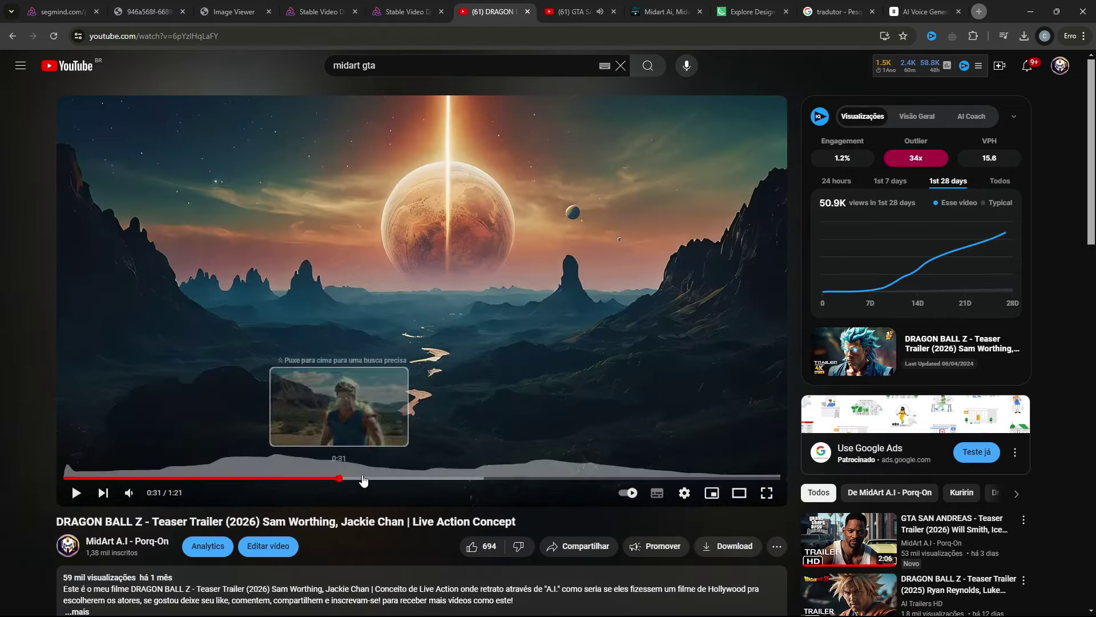
left_click_drag(363, 478, 763, 479)
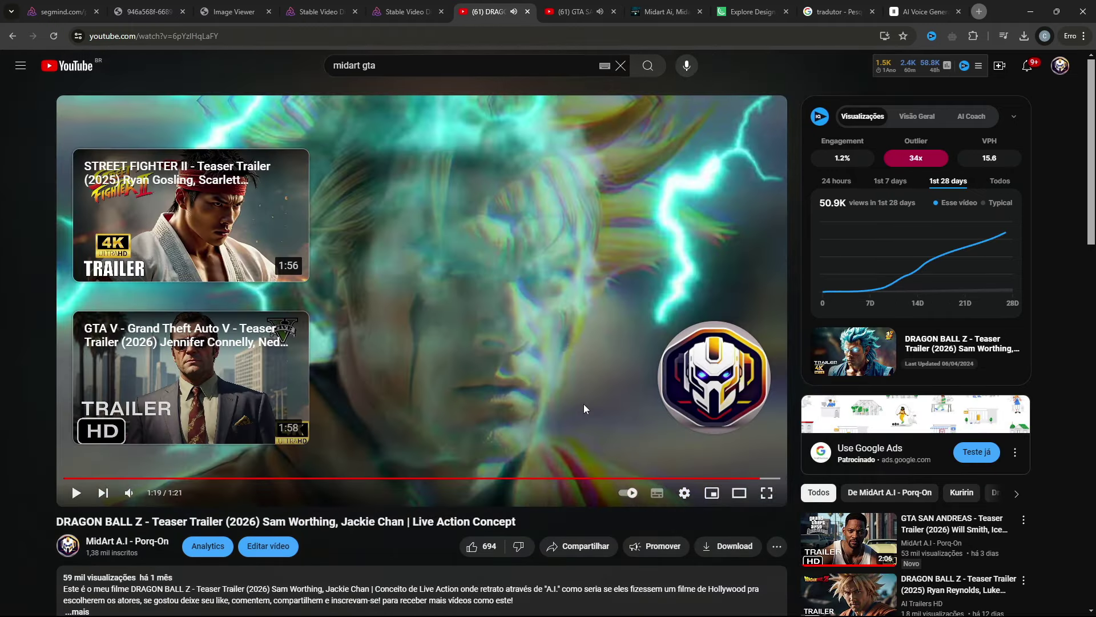